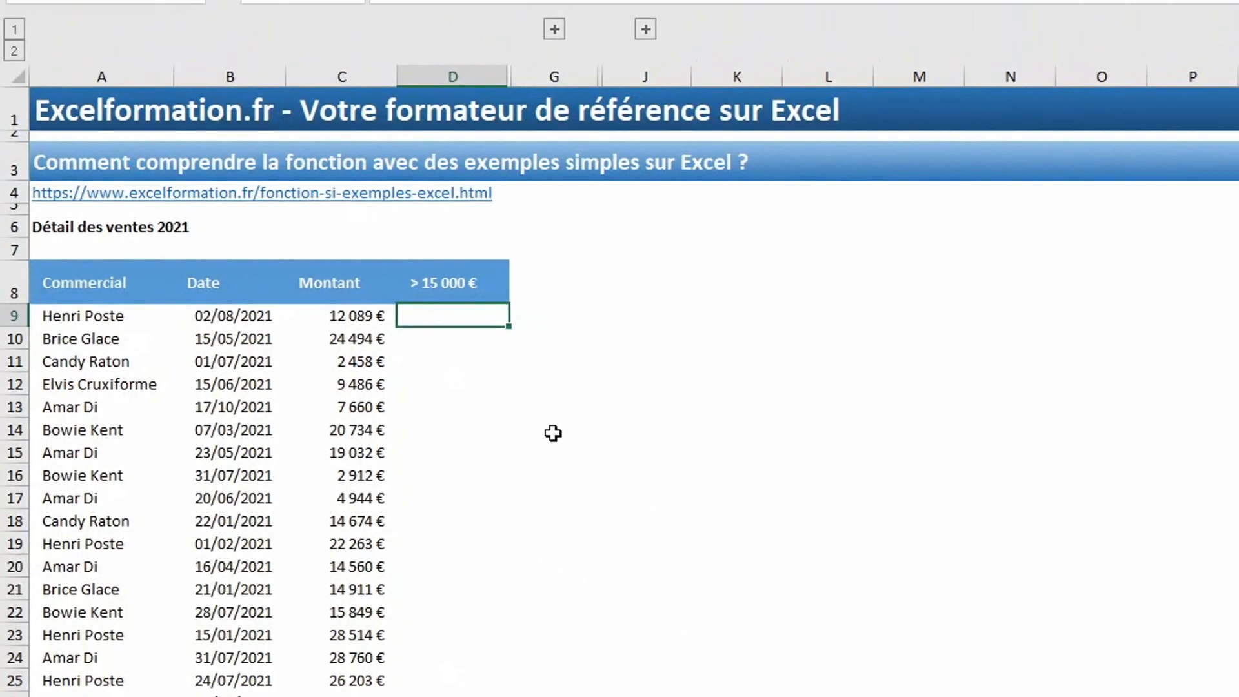
Enter =SI(C9>15000;"Oui";"Non") in D9 to flag whether the amount exceeds 15 000 €
type("=si(")
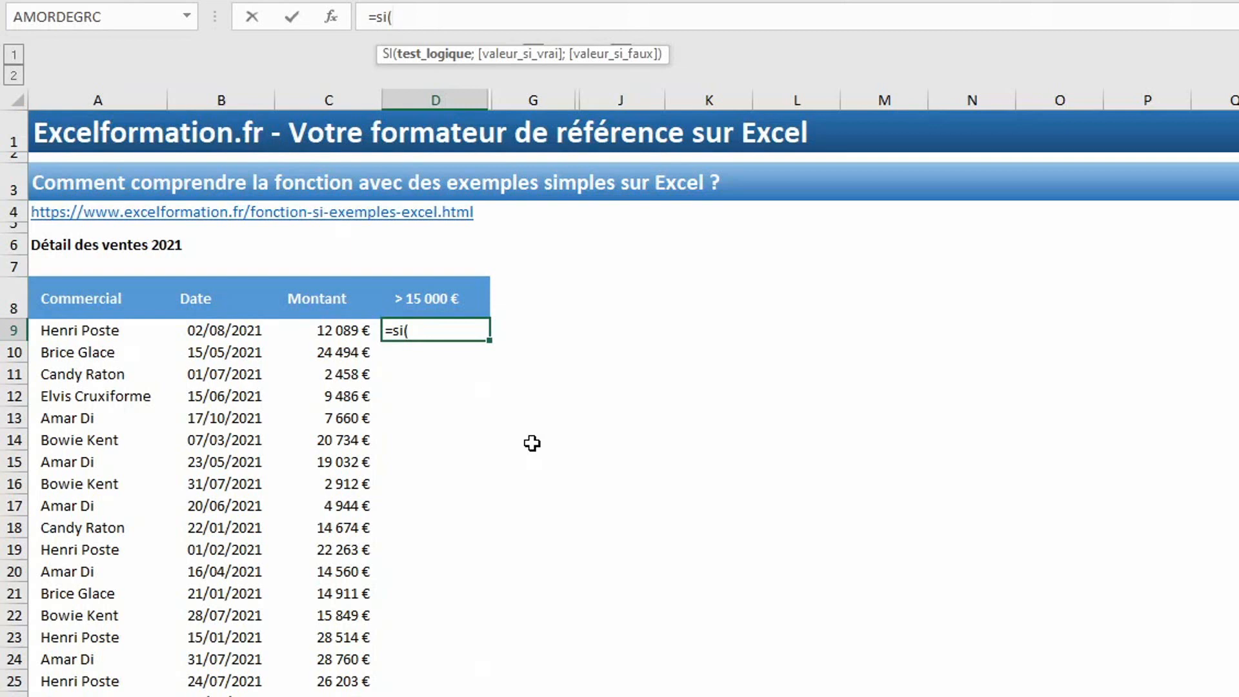
left_click(339, 330)
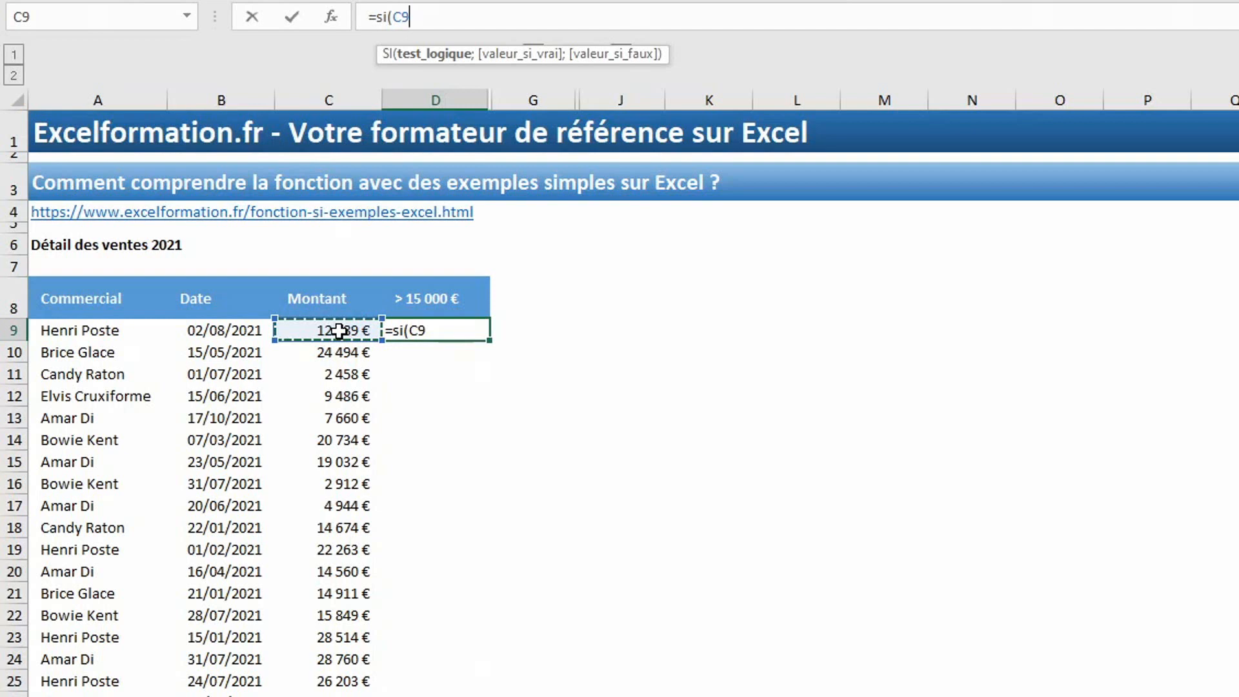
type(">15000")
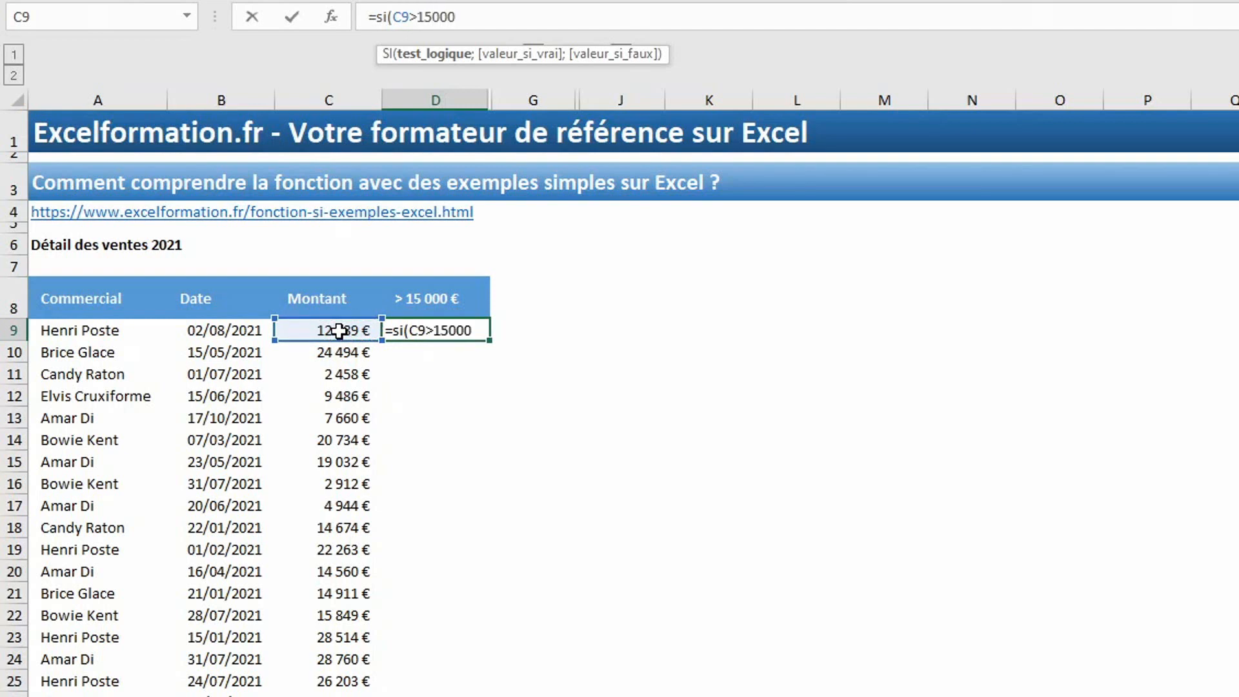
type(";\"Oui")
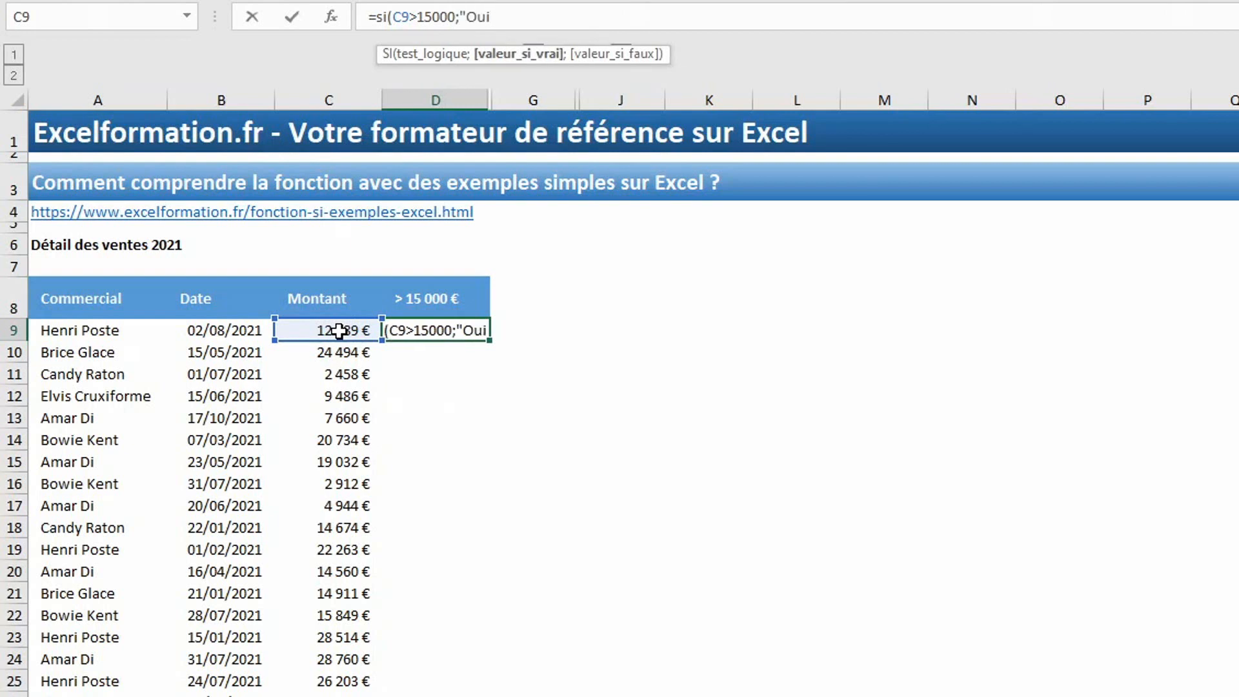
type("\";\"Non\"")
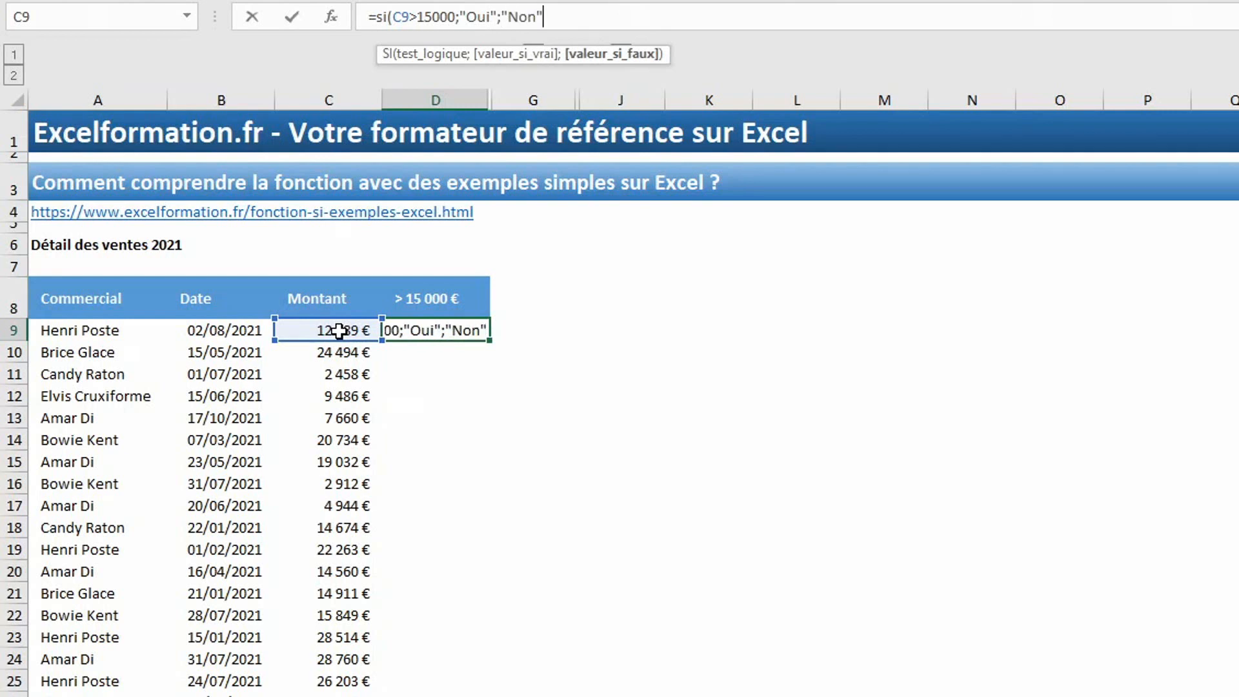
type(")")
key("Return")
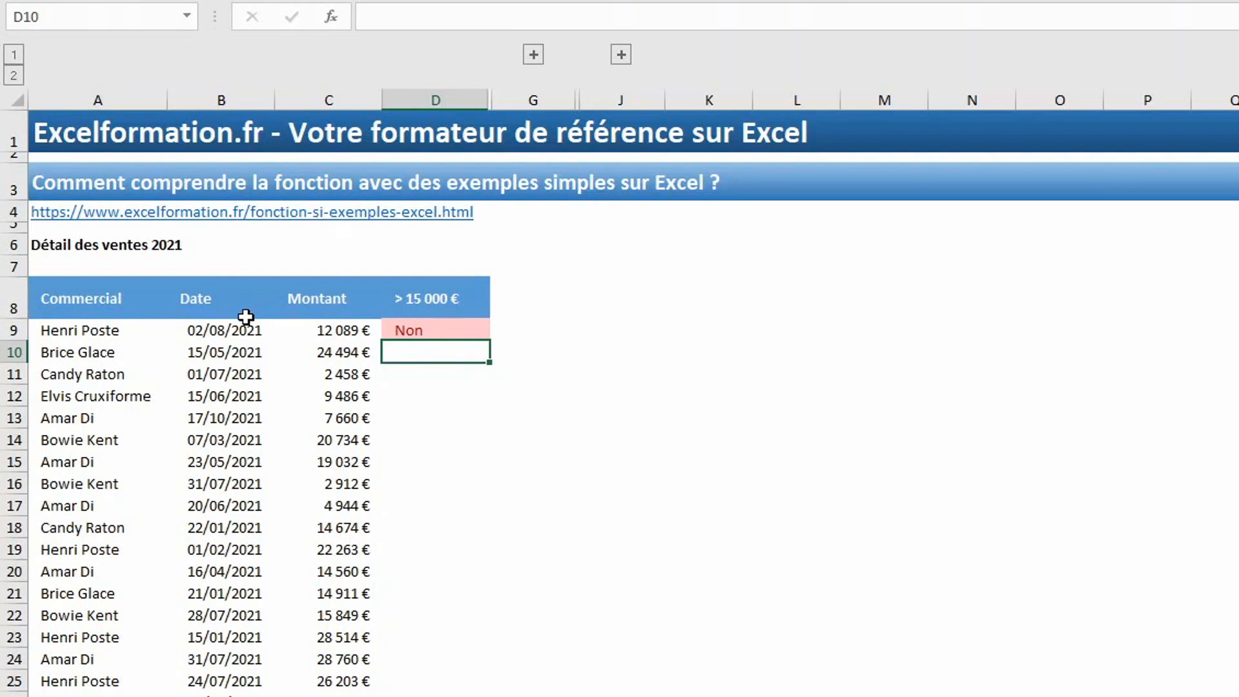
Copy the D9 formula down through all rows of the > 15 000 € column
left_click(440, 332)
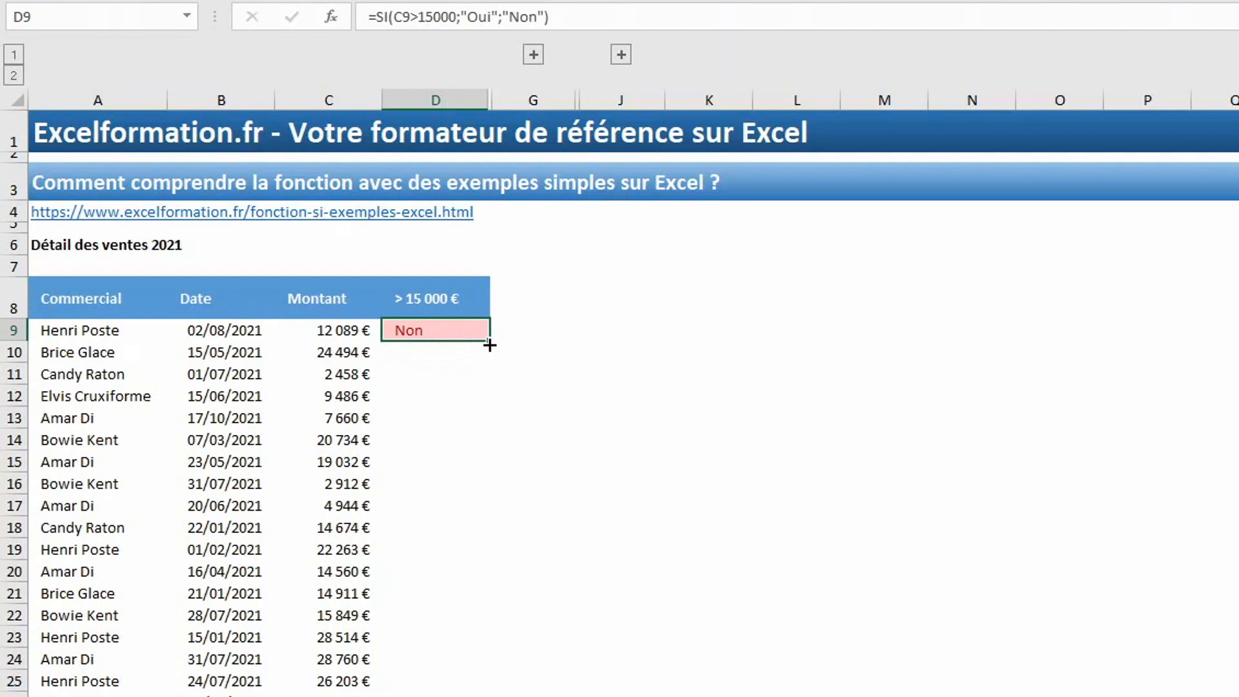
left_click_drag(489, 345, 487, 358)
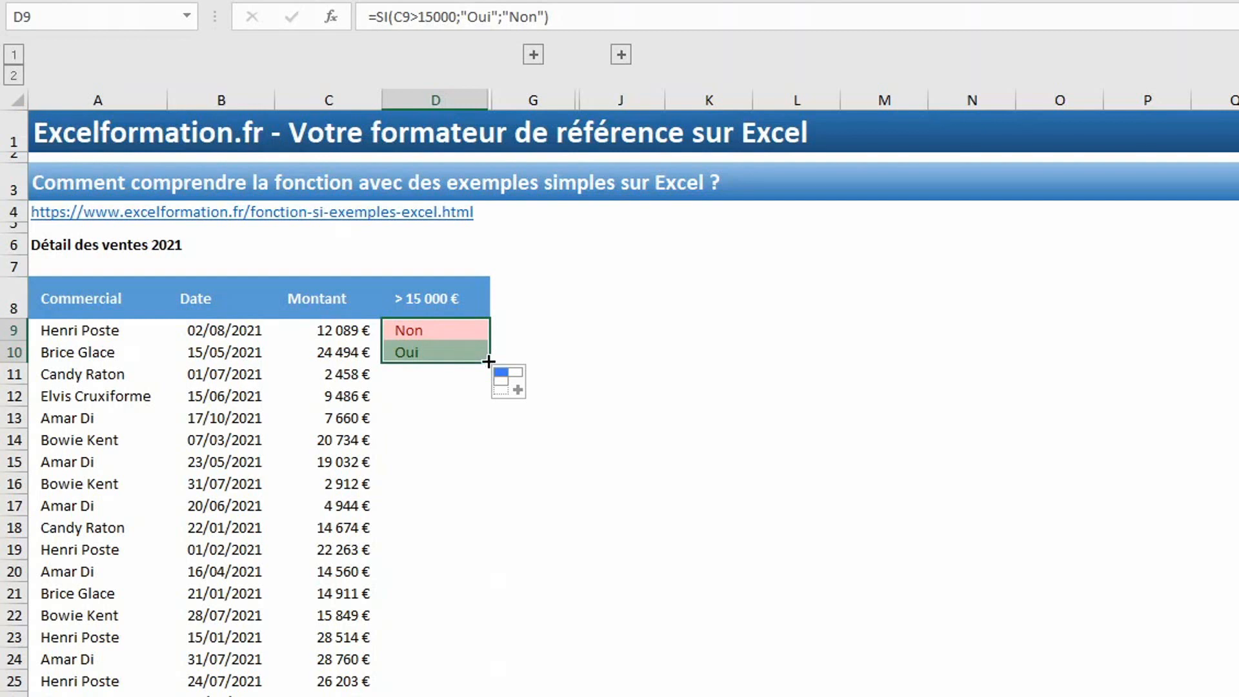
double_click(488, 362)
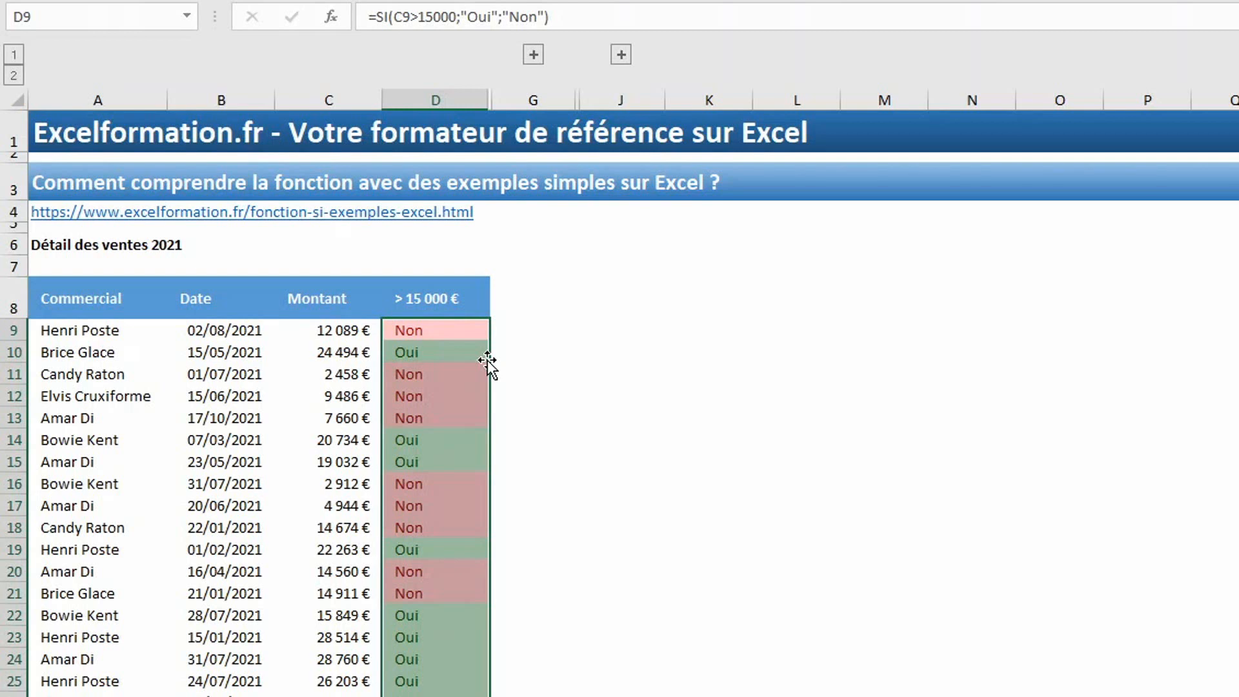
Expand the grouped columns E and F and inspect the N° jour semaine formula in E9
left_click(533, 55)
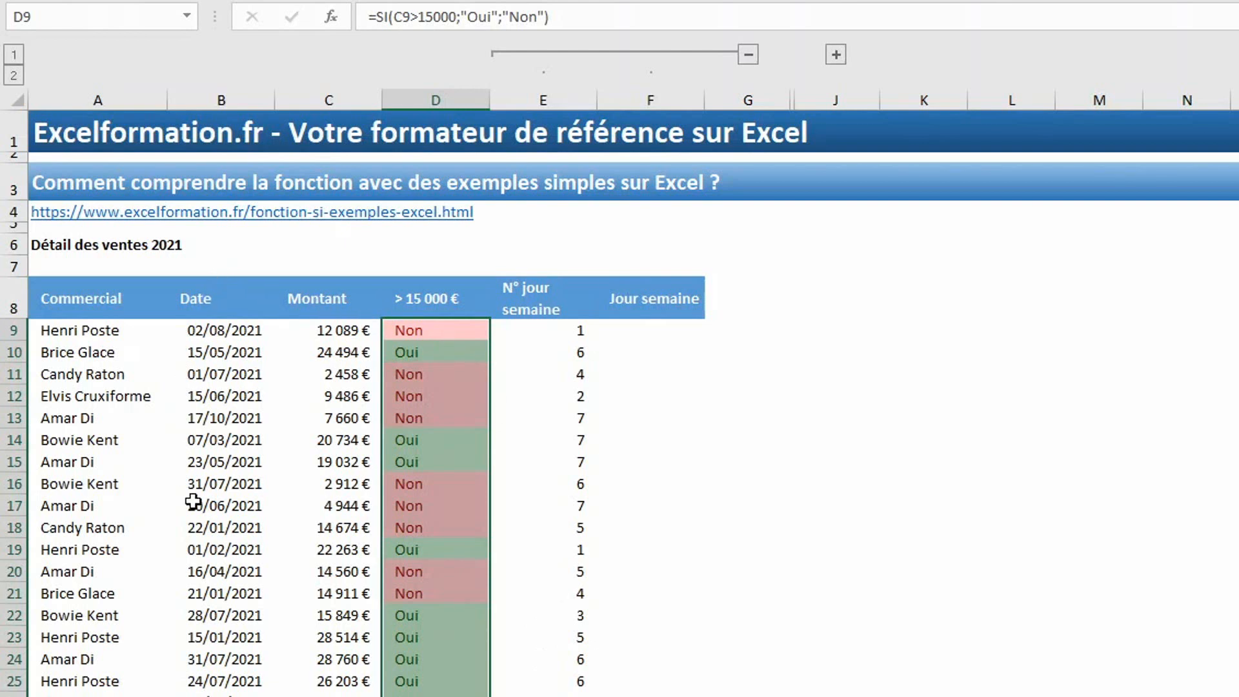
left_click(506, 329)
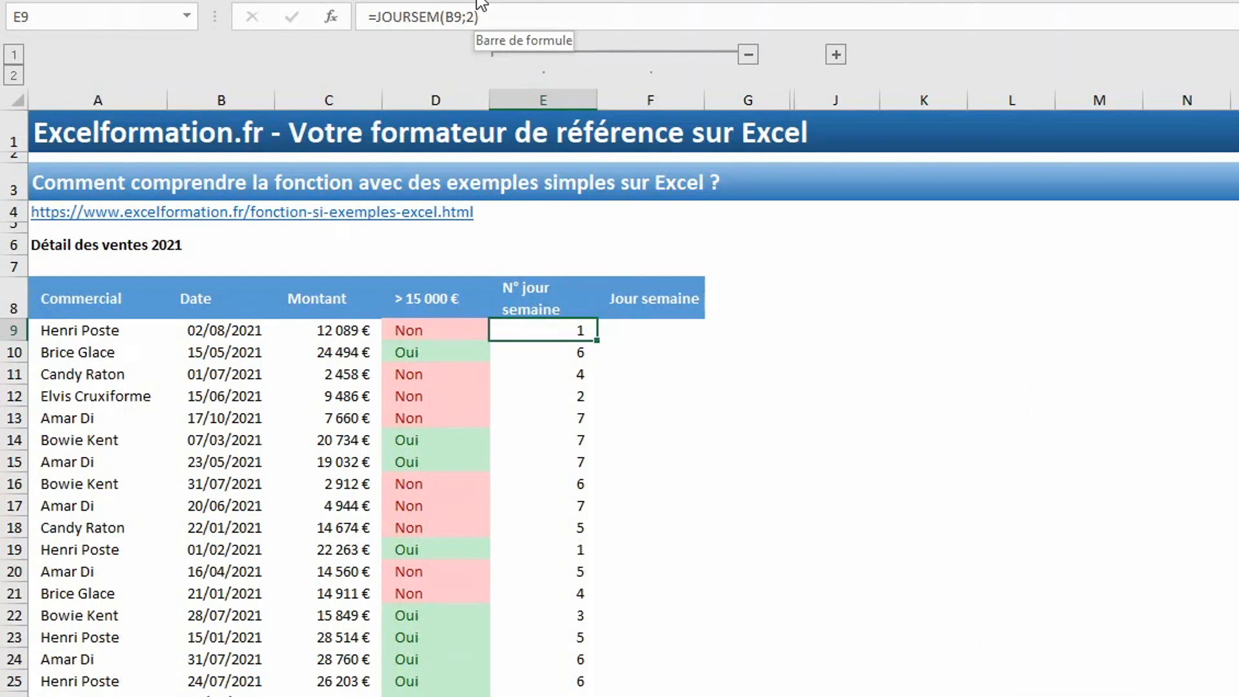
Begin an SI formula in F9 that tests E9=1 and returns "Lundi" when true
left_click(678, 331)
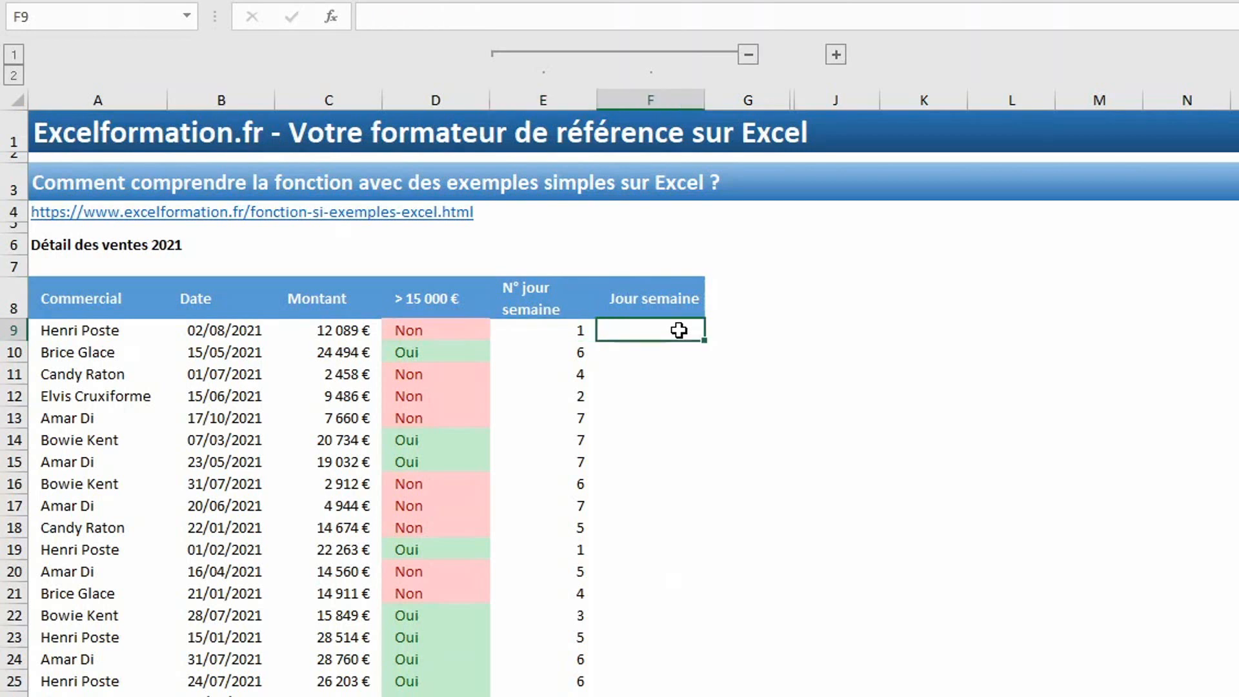
type("=si(")
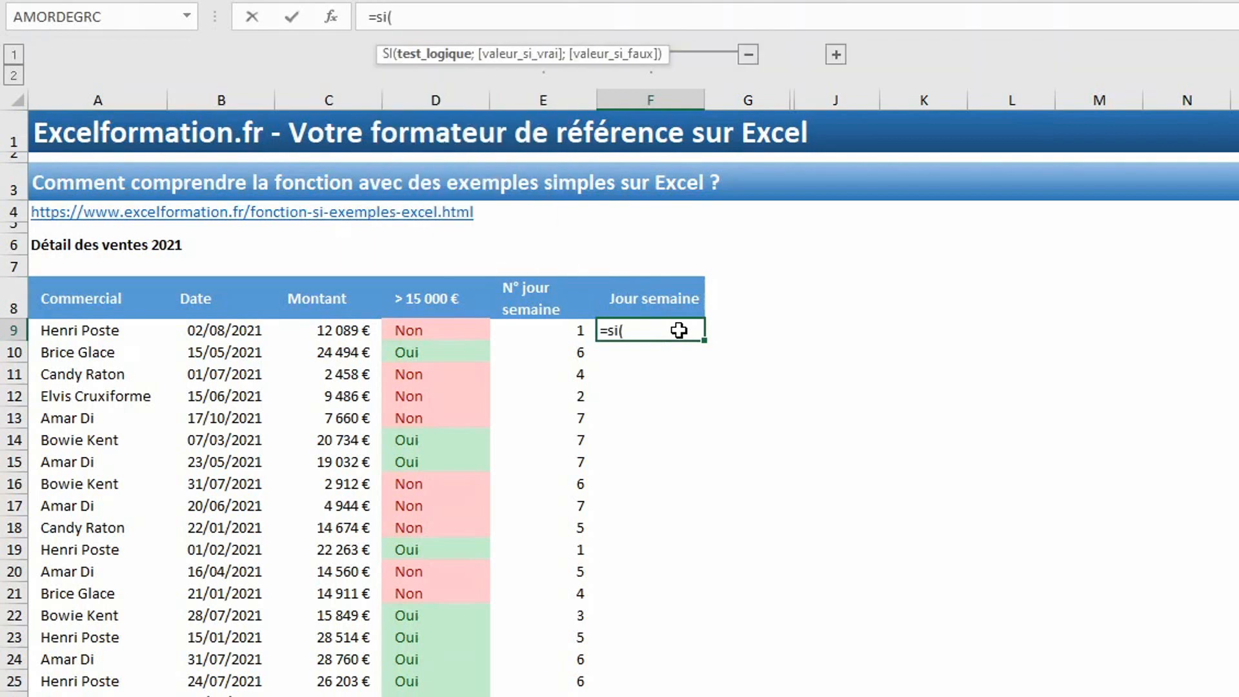
left_click(567, 330)
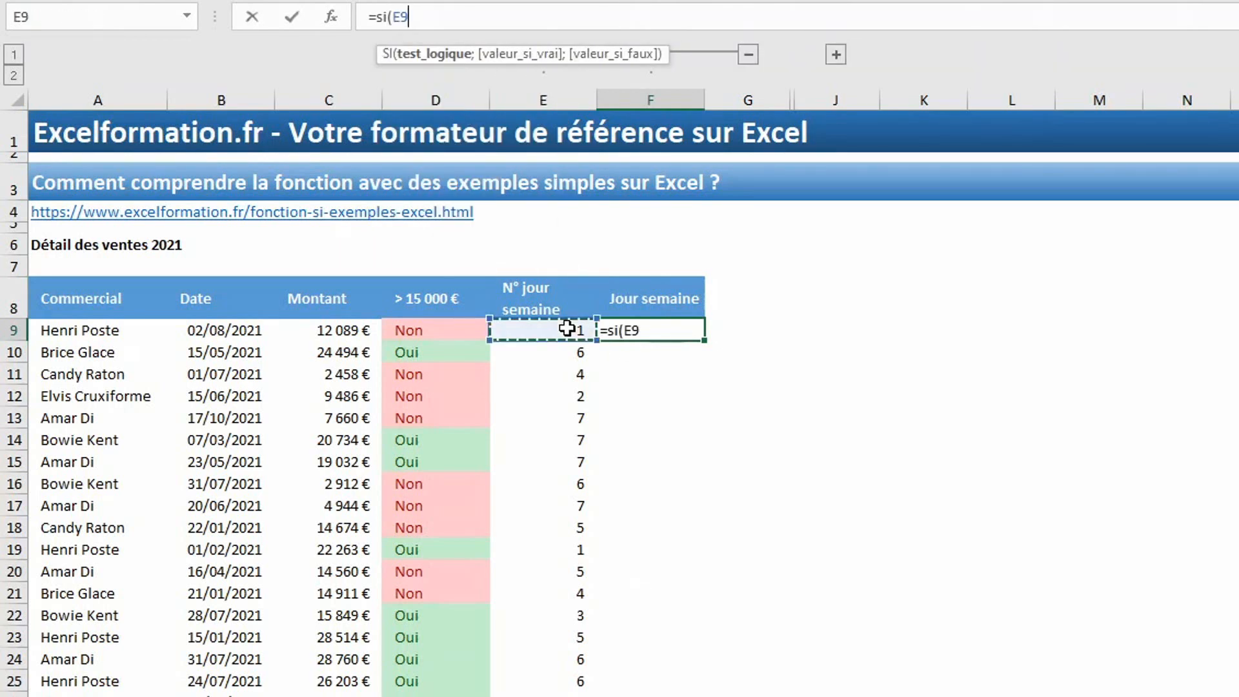
type("=1")
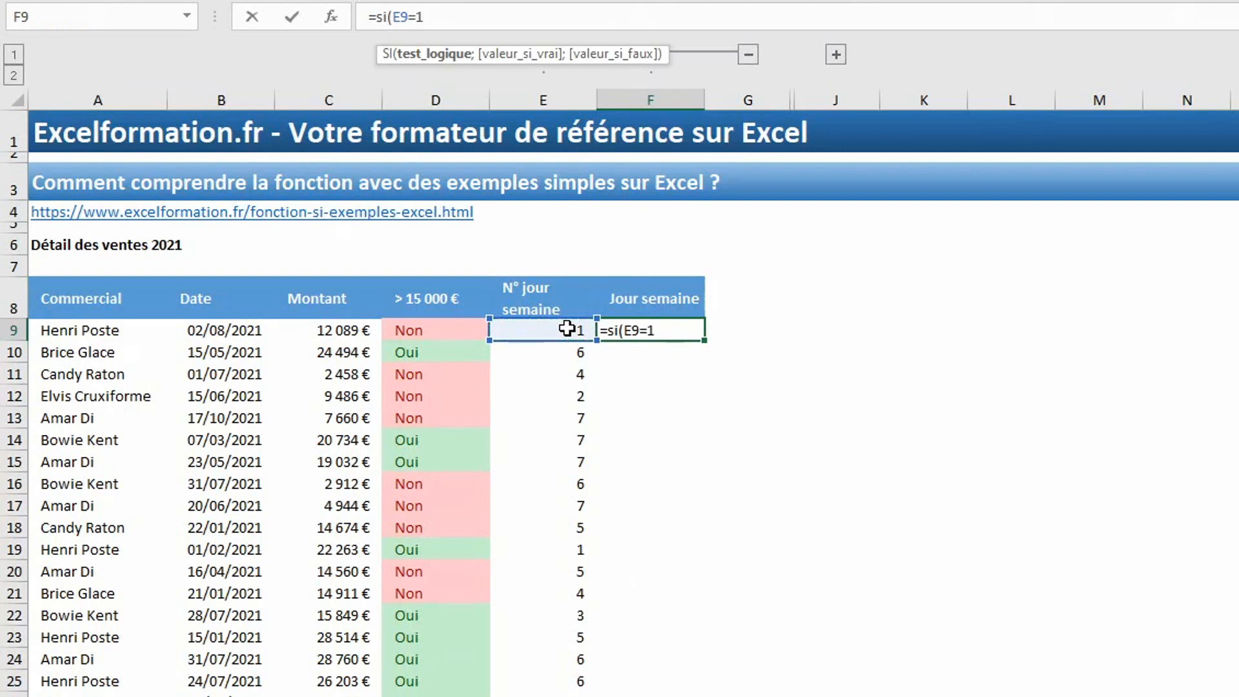
type(";\"Lun")
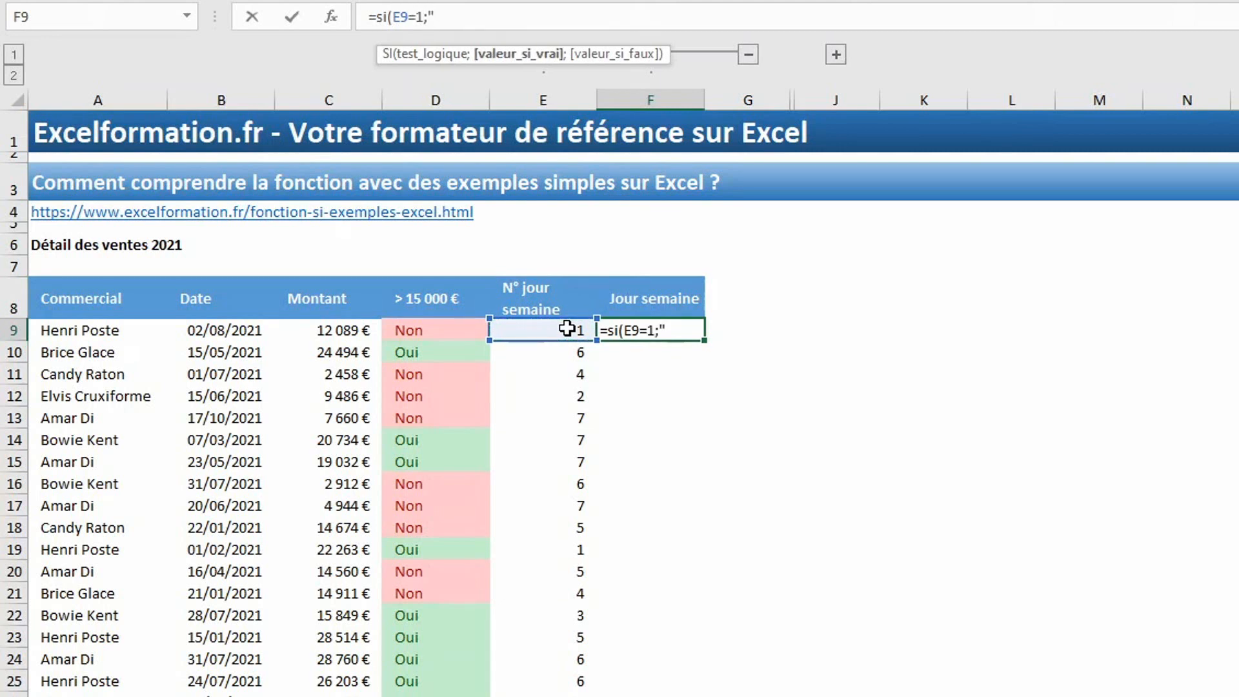
type("di\"")
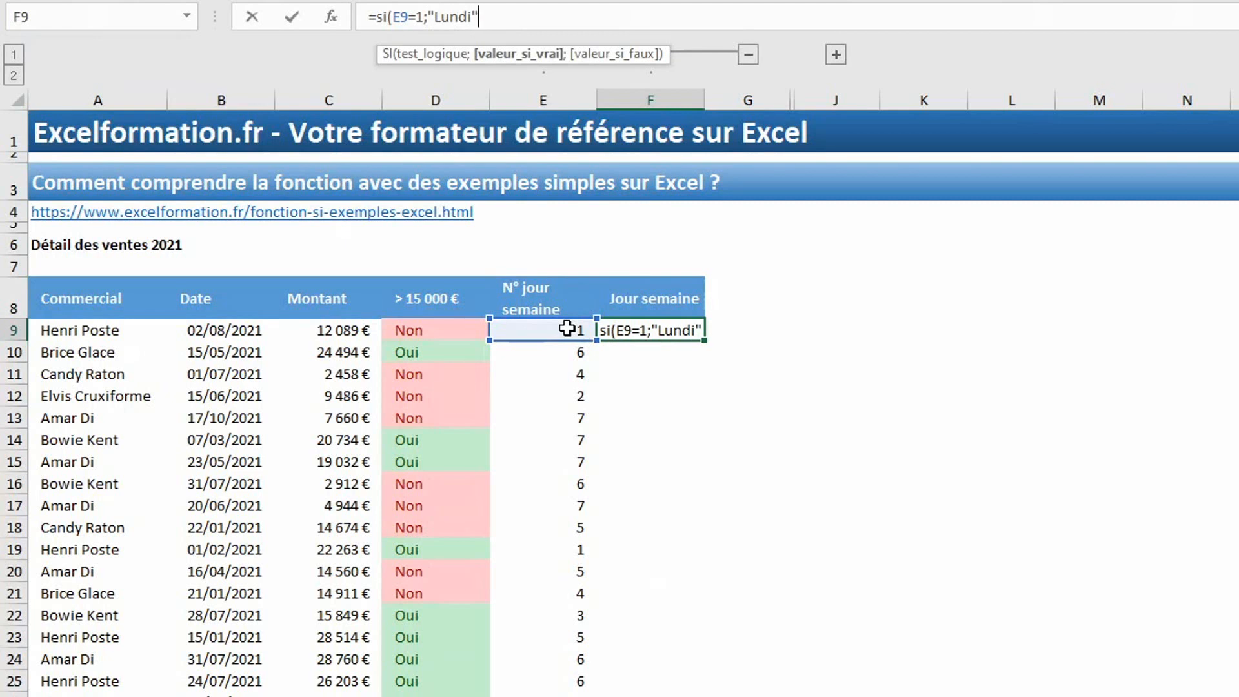
type(";")
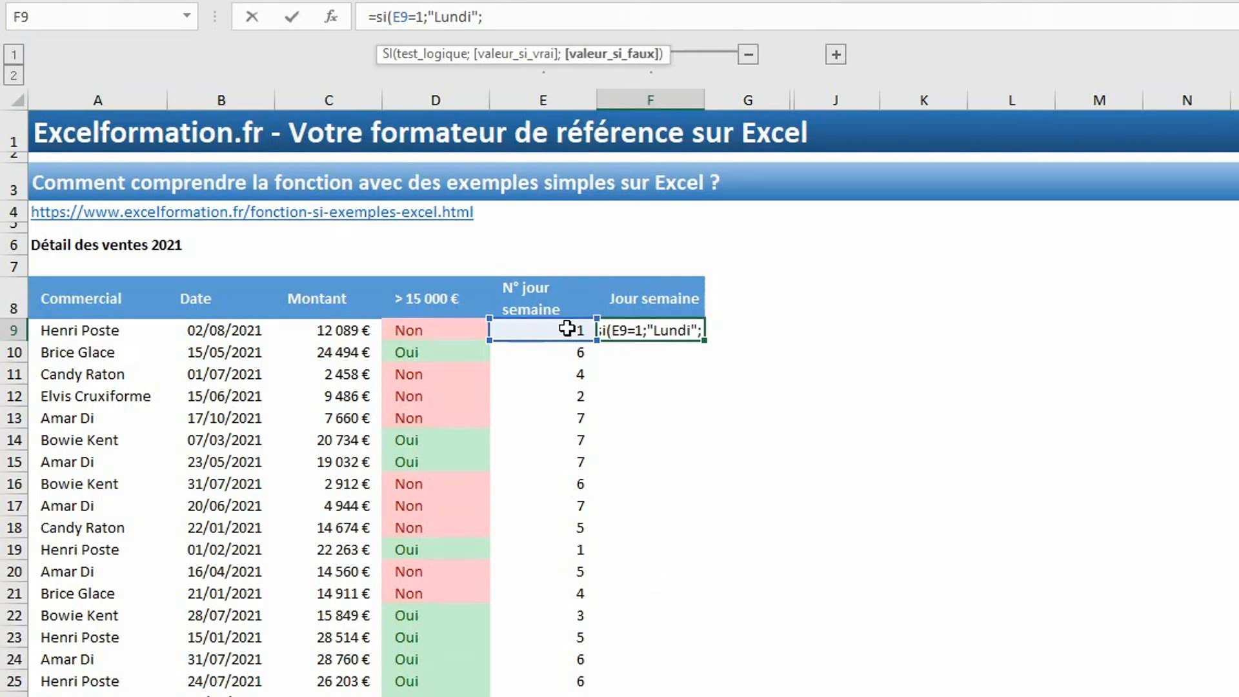
Nest a second SI as the false value, testing E9=2 and returning "Mardi"
type("si(")
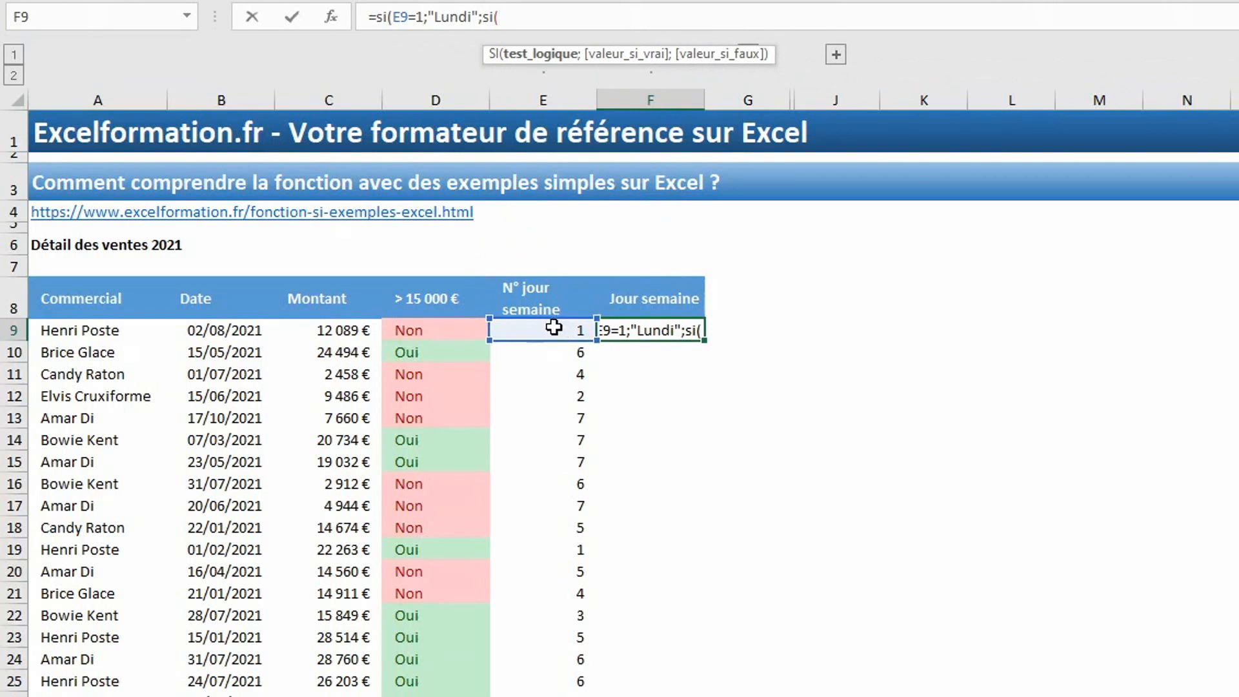
left_click(554, 328)
type("=2;")
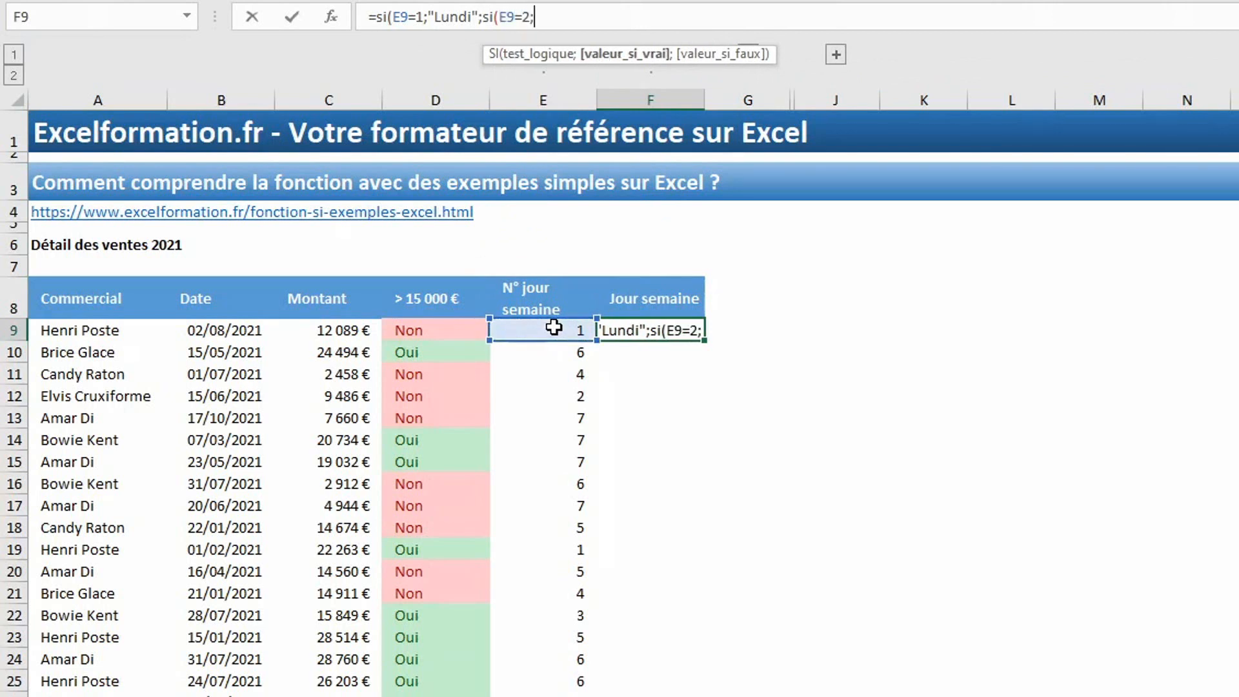
type("\"Mardi")
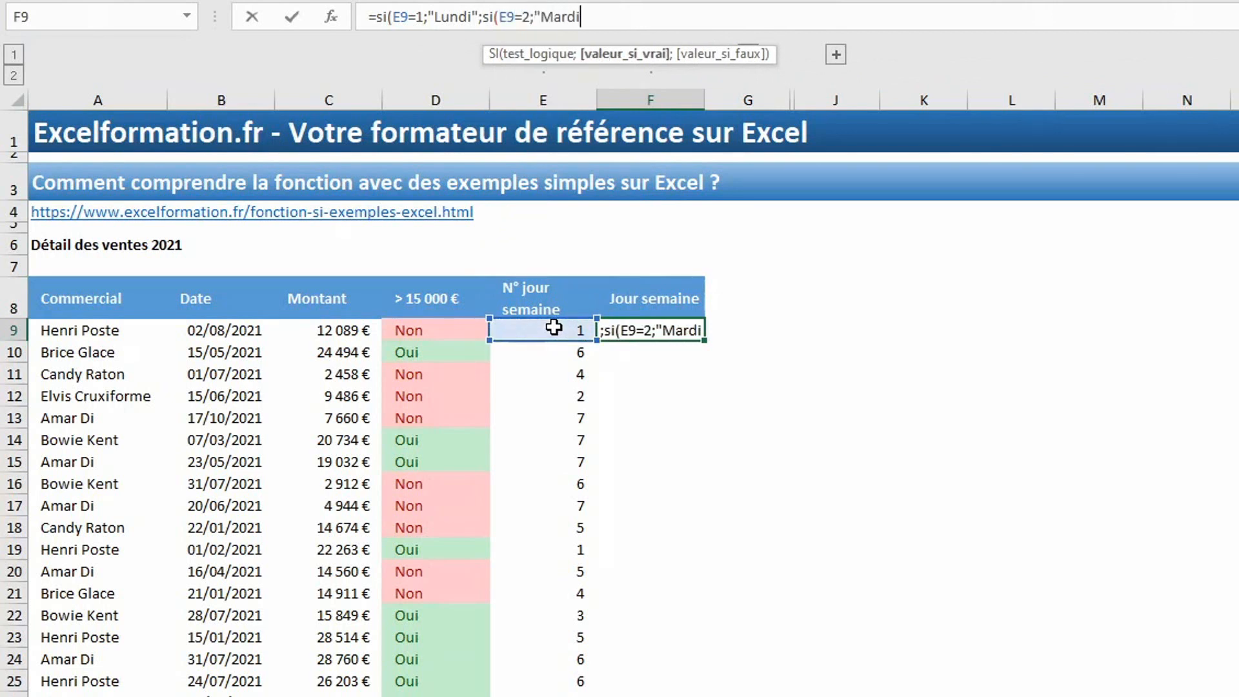
type("\";")
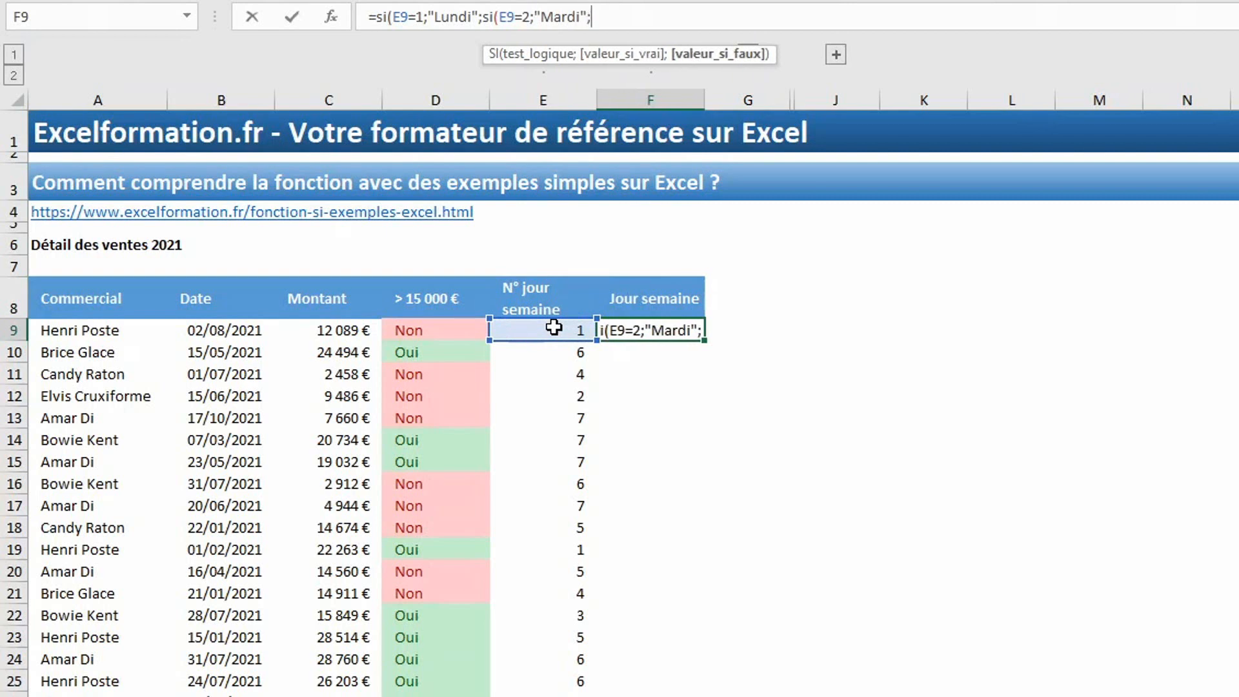
Nest a third SI as the false value, testing E9=3 and returning "Mercredi"
type("si(")
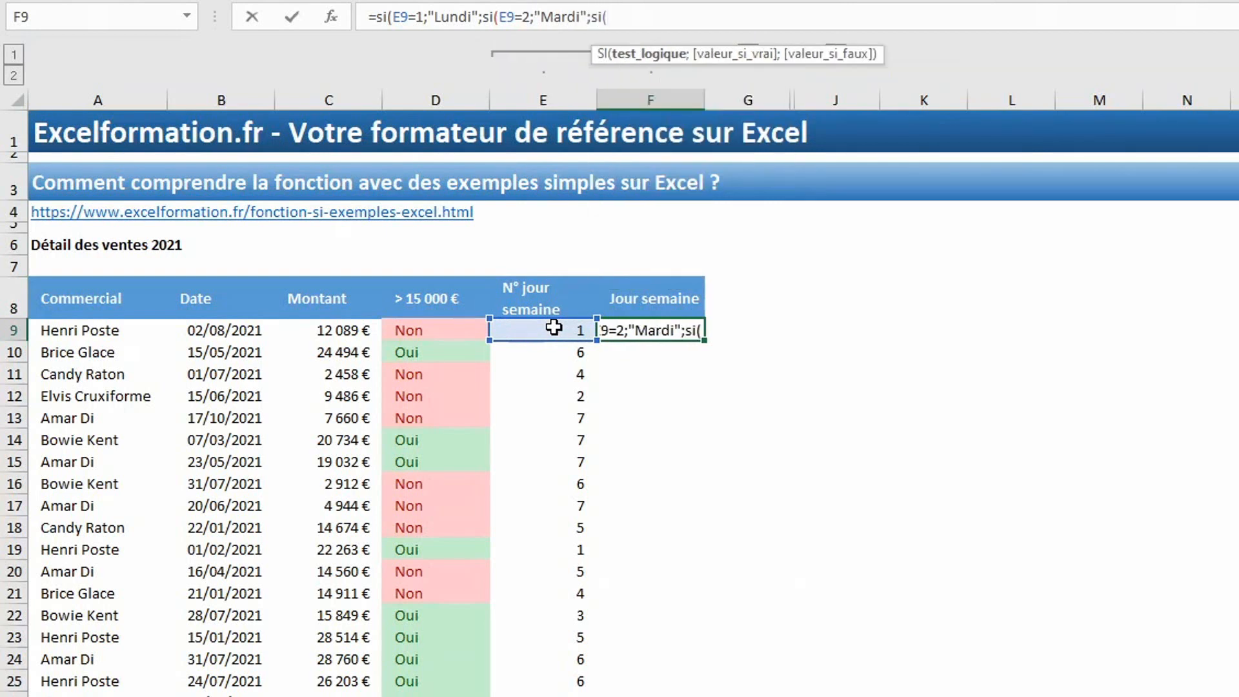
left_click(553, 327)
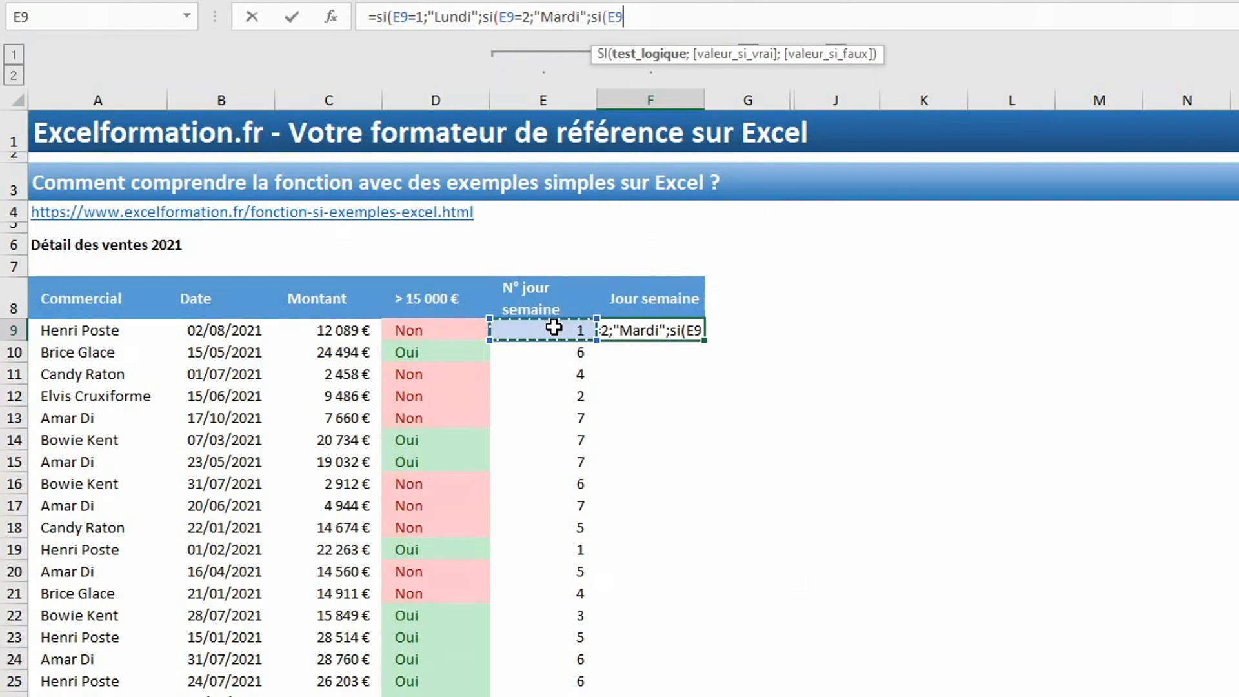
type("=3;")
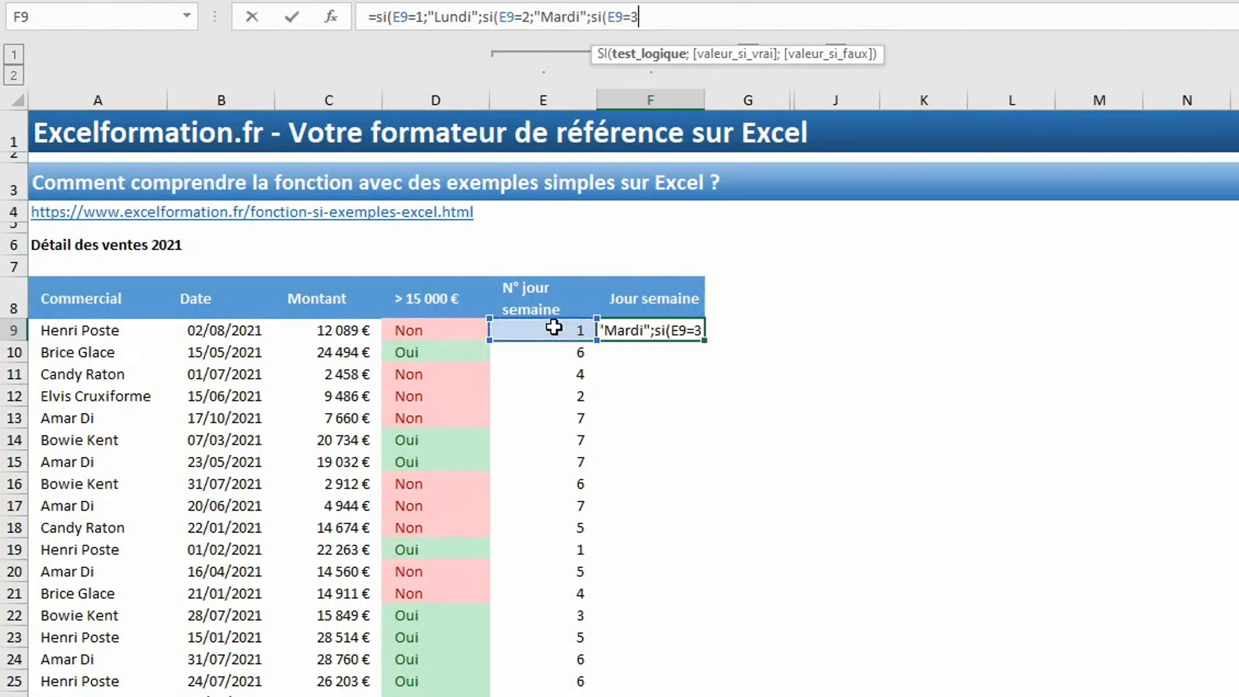
type("\"Mercredi\"")
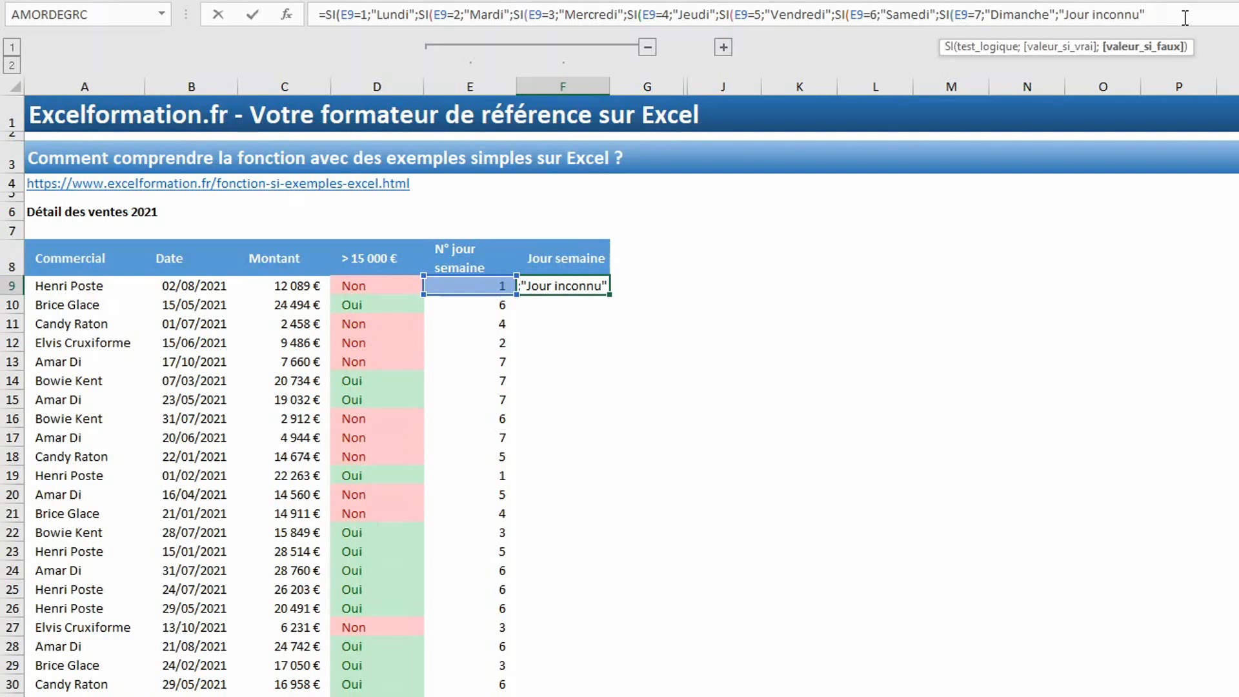
Close the nested SI formula after "Jour inconnu" with seven parentheses and copy F9 down the Jour semaine column
type(")))")
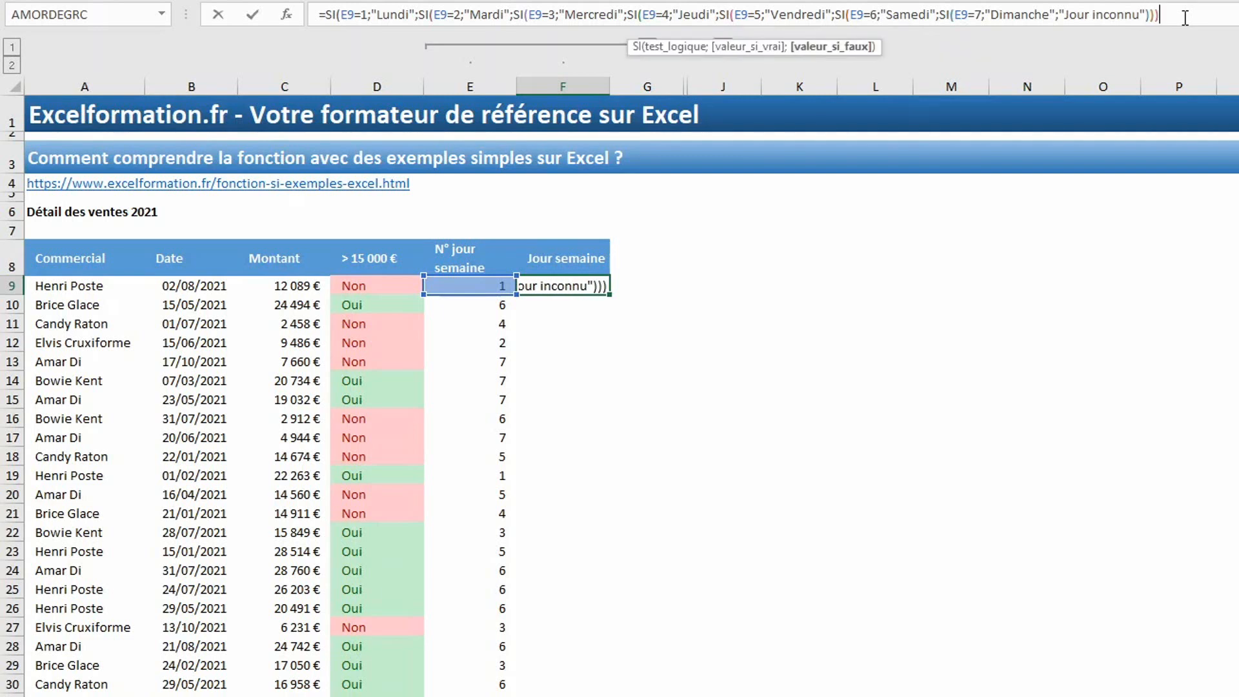
type("))))")
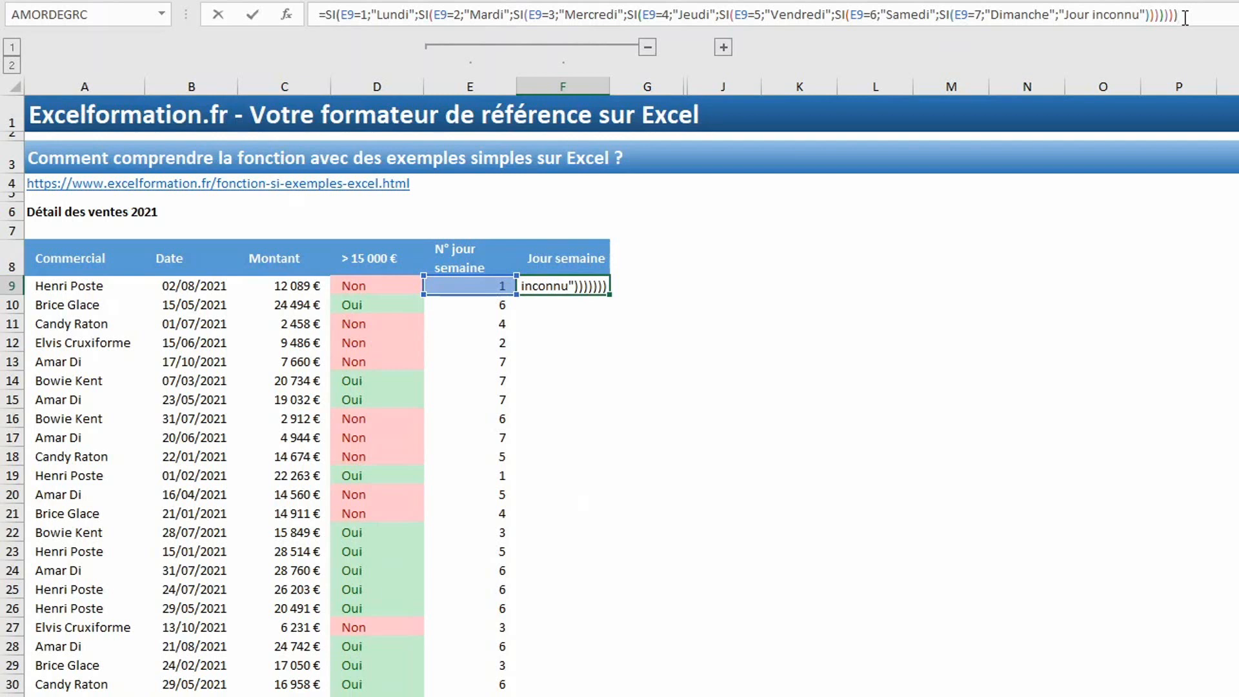
key("Return")
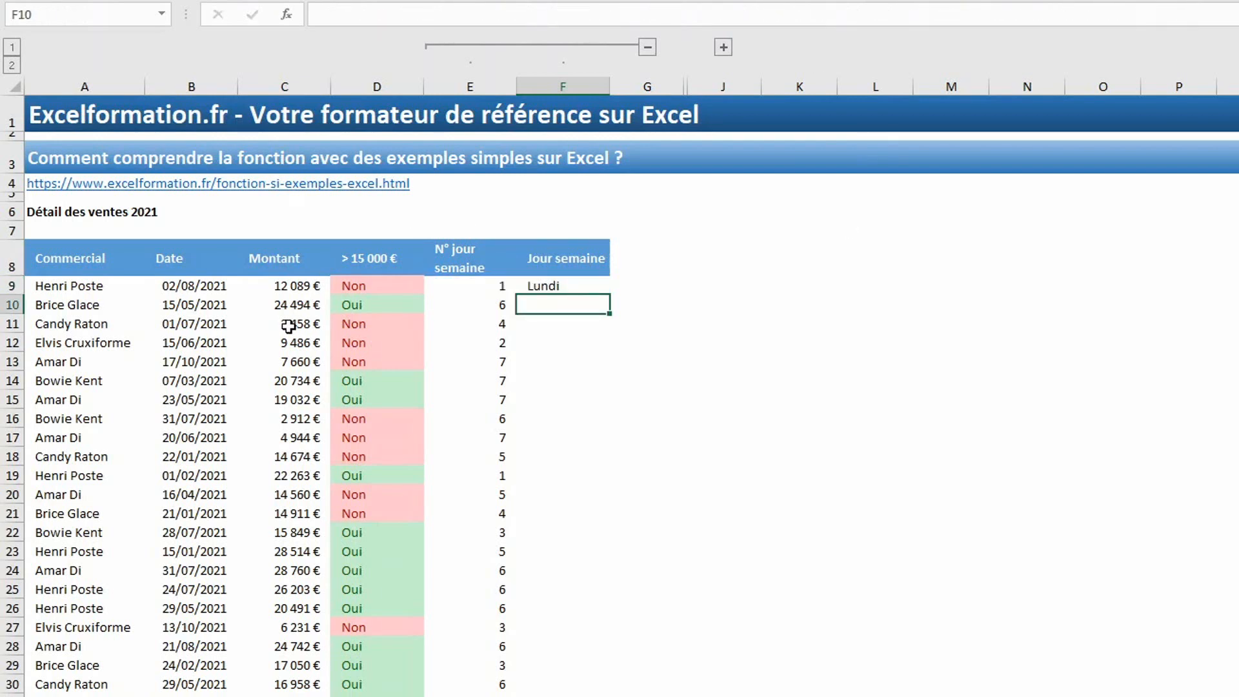
left_click(601, 286)
double_click(609, 294)
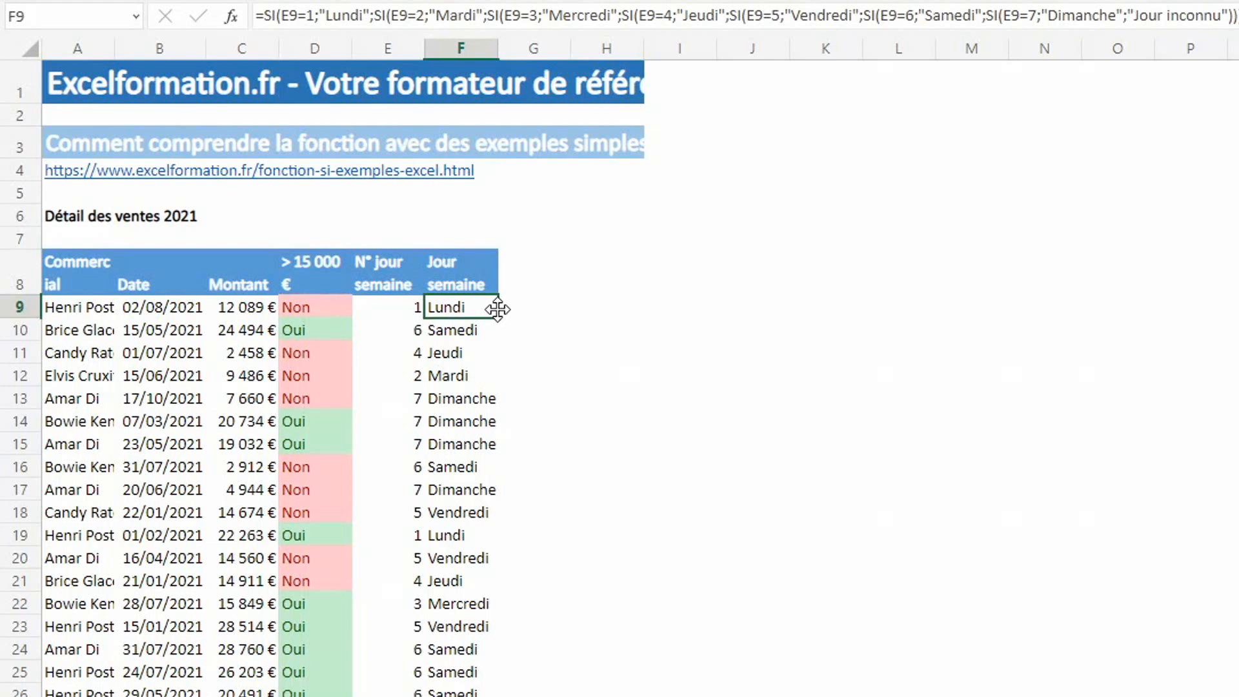
Remove the nested SI( before the E9=2 and E9=3 tests in the F9 formula
left_click(321, 14)
key("Right")
key("Right")
key("Right")
key("Right")
key("Right")
key("Right")
key("Right")
key("Right")
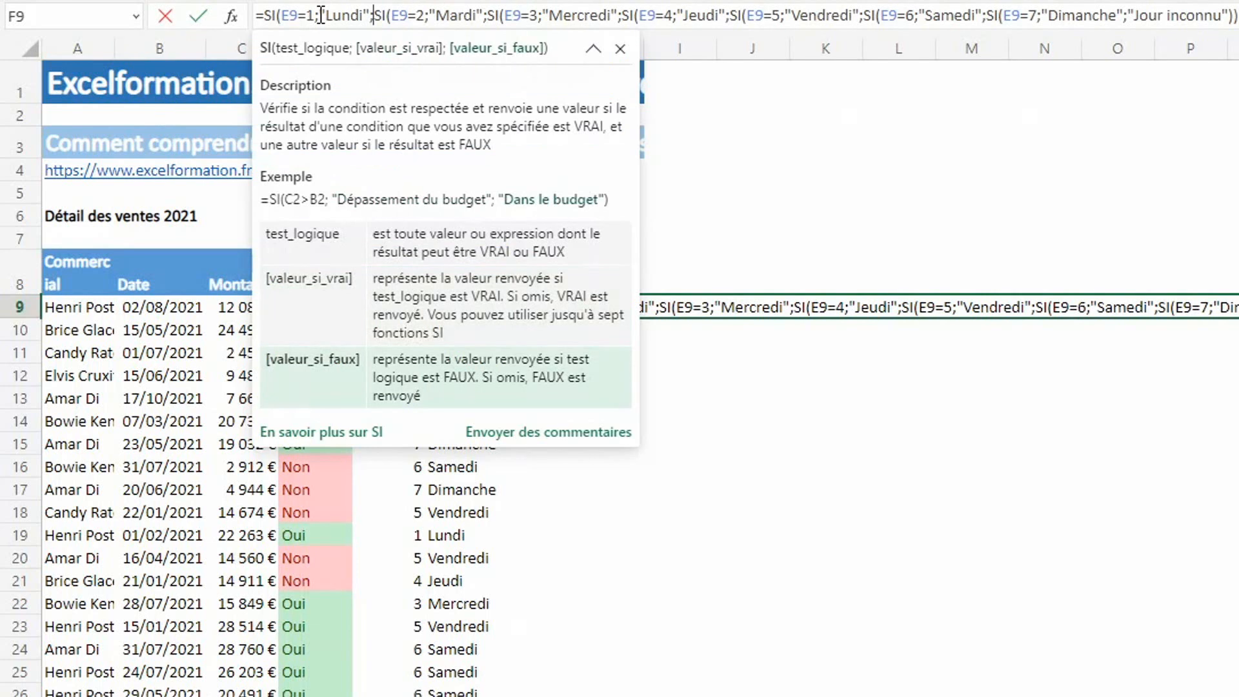
key("Delete")
key("Delete")
key("Delete")
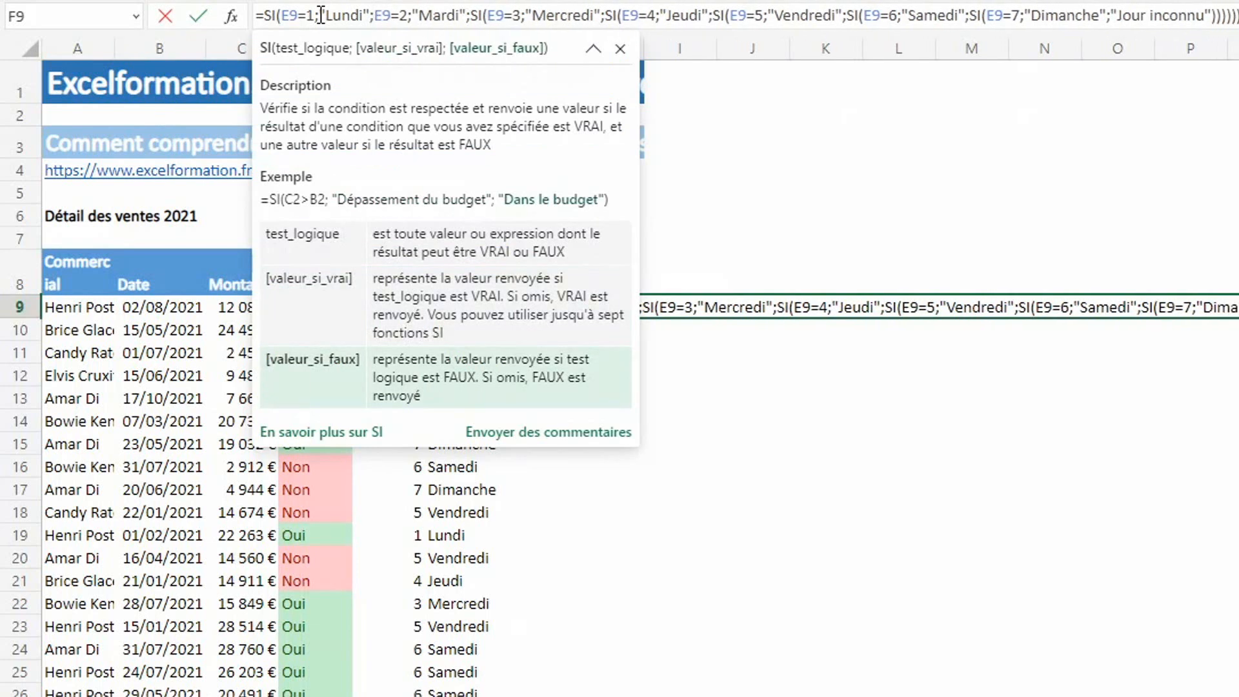
key("Delete")
key("Delete")
key("Delete")
Remove the nested SI( before the E9=4 test in the F9 formula, keeping the E9 reference intact
key("Right")
key("Right")
key("Right")
key("Right")
key("Right")
key("Right")
key("Right")
key("Right")
key("Right")
key("Right")
key("Right")
key("Right")
key("Right")
key("Right")
key("Right")
key("Right")
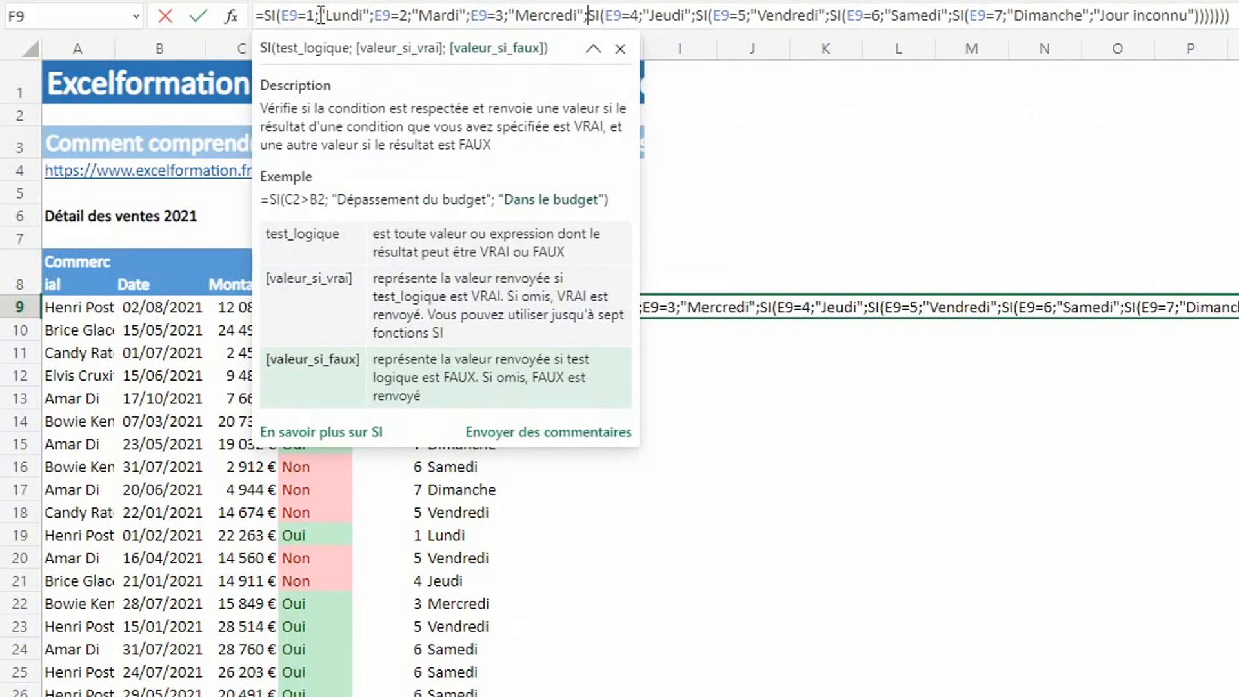
key("Delete")
key("Delete")
key("Delete")
key("Delete")
type("E")
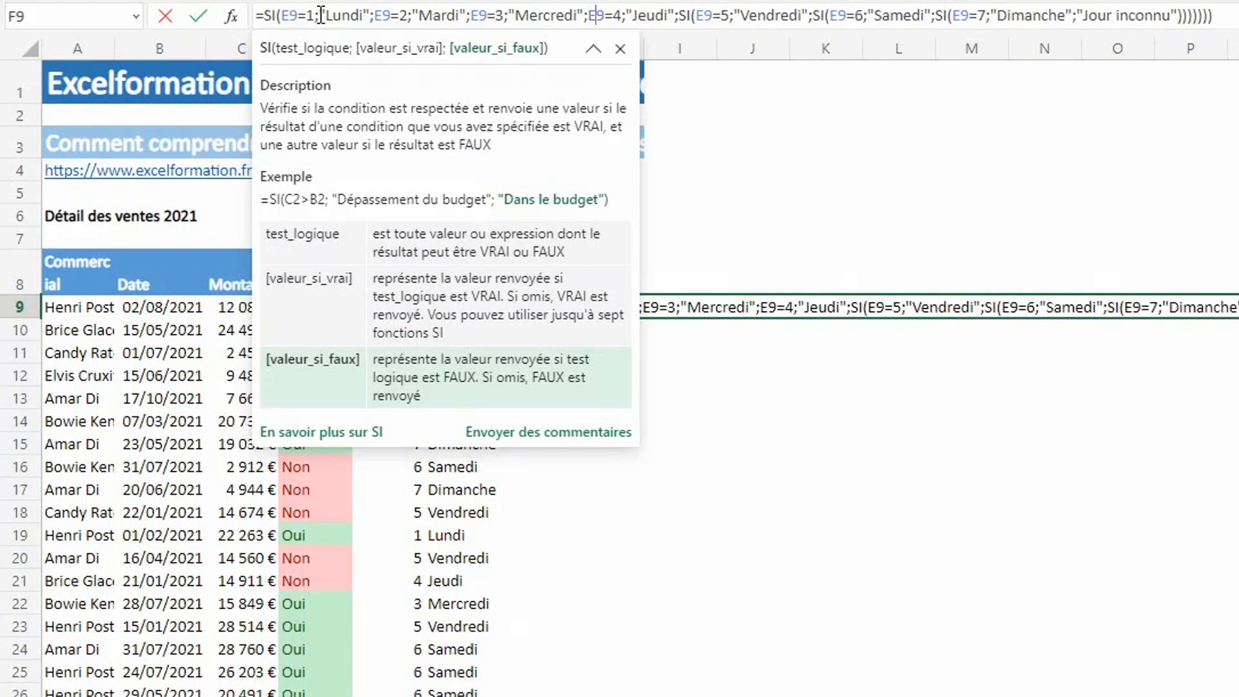
Remove the nested SI( before the E9=5 test in the F9 formula
key("Right")
key("Right")
key("Right")
key("Right")
key("Right")
key("Right")
key("Right")
key("Right")
key("Right")
key("Right")
key("Right")
key("Right")
key("Delete")
key("Delete")
key("Delete")
Remove the nested SI( before the E9=5 and E9=6 tests in the F9 formula
key("Right")
key("Right")
key("Right")
key("Right")
key("Right")
key("Right")
key("Right")
key("Right")
key("Right")
key("Right")
key("Right")
key("Right")
key("Right")
key("Right")
key("Right")
key("Right")
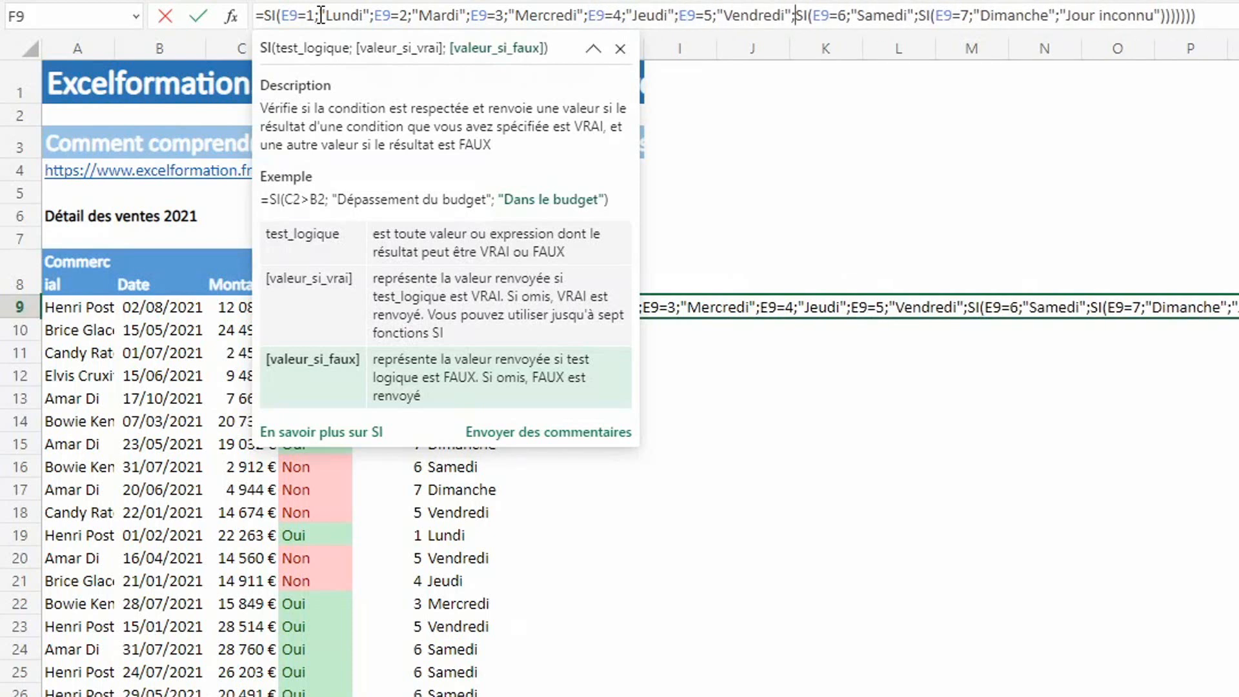
key("Delete")
key("Delete")
key("Delete")
Remove the nested SI( before the E9=7 test in the F9 formula
key("Right")
key("Right")
key("Right")
key("Right")
key("Right")
key("Right")
key("Right")
key("Right")
key("Right")
key("Right")
key("Right")
key("Right")
key("Right")
key("Right")
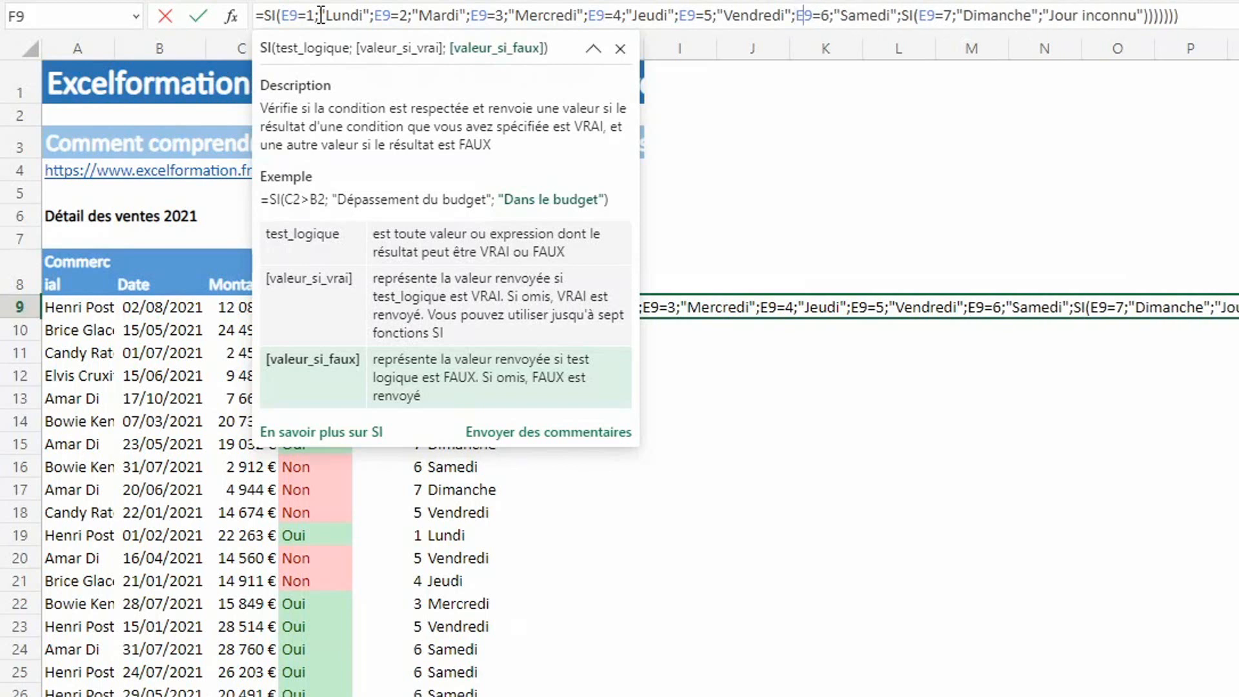
key("Delete")
key("Delete")
key("Delete")
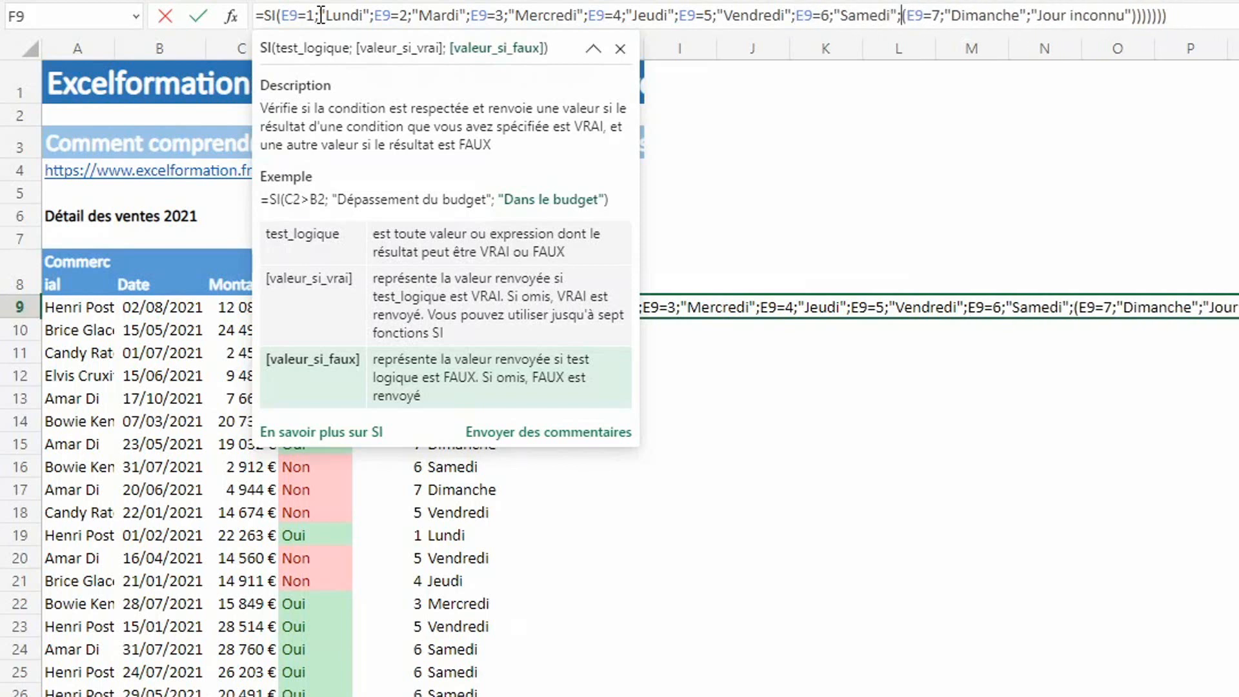
Remove the "Jour inconnu" fallback, its preceding semicolon and the surplus closing parentheses so the F9 formula ends with "Dimanche")
key("Right")
key("Right")
key("Right")
key("Right")
key("Right")
key("Right")
key("Right")
key("Right")
key("Right")
key("Right")
key("Right")
key("Right")
key("Right")
key("Right")
key("Right")
key("Right")
key("Right")
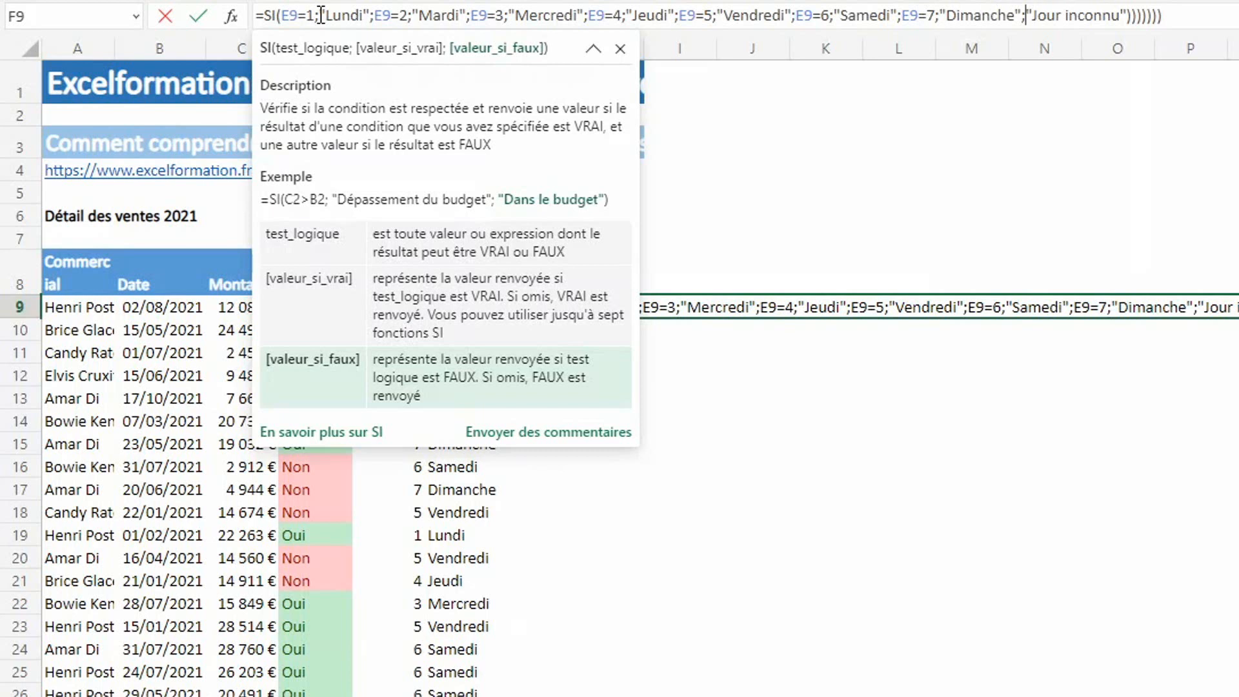
key("Delete")
key("Delete")
key("Delete")
key("Delete")
key("Delete")
key("Delete")
key("Delete")
key("Delete")
key("Delete")
key("Delete")
key("Delete")
key("Delete")
key("Delete")
key("Delete")
key("Delete")
key("Delete")
key("BackSpace")
key("Delete")
key("Delete")
key("Delete")
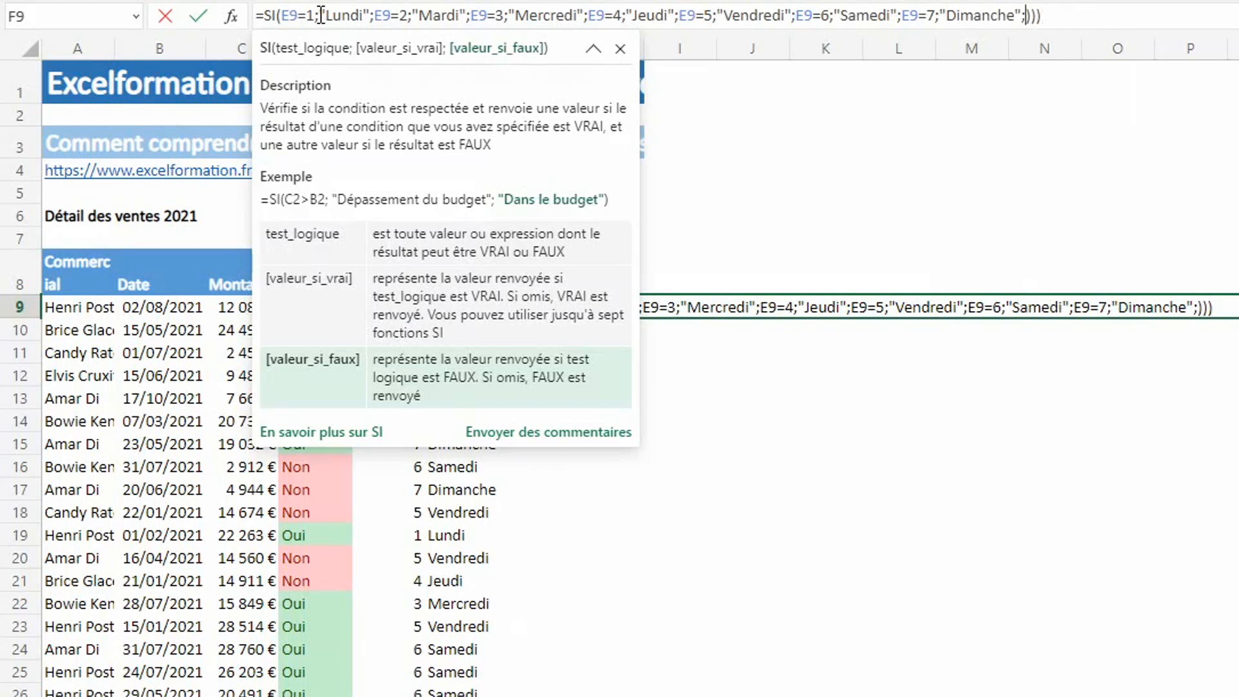
key("BackSpace")
Replace the SI function with SI.CONDITIONS in the F9 formula and validate it
left_click(277, 14)
type(".con")
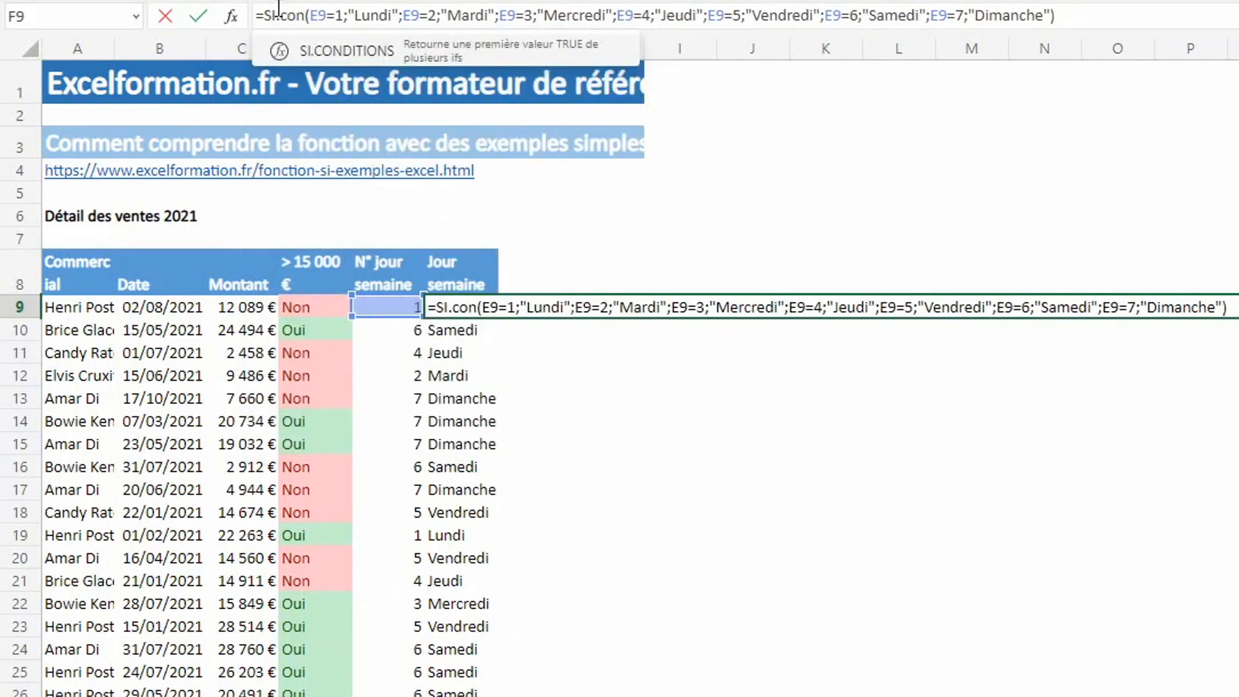
key("Tab")
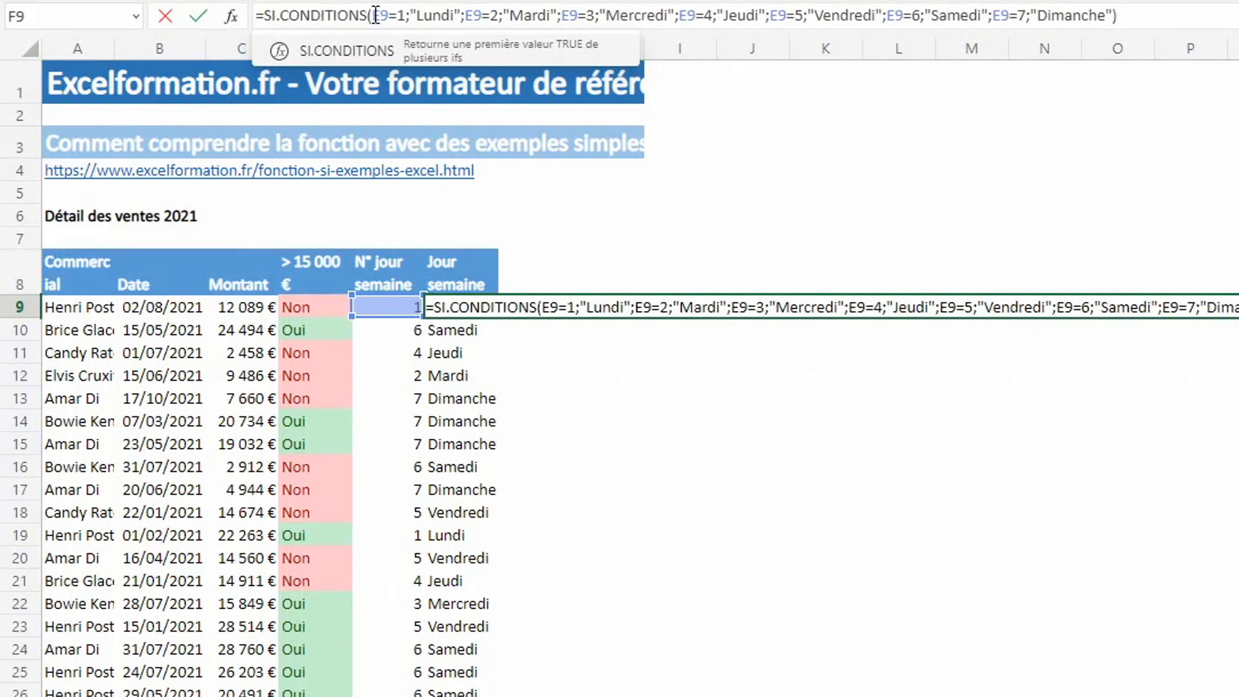
key("Return")
key("Up")
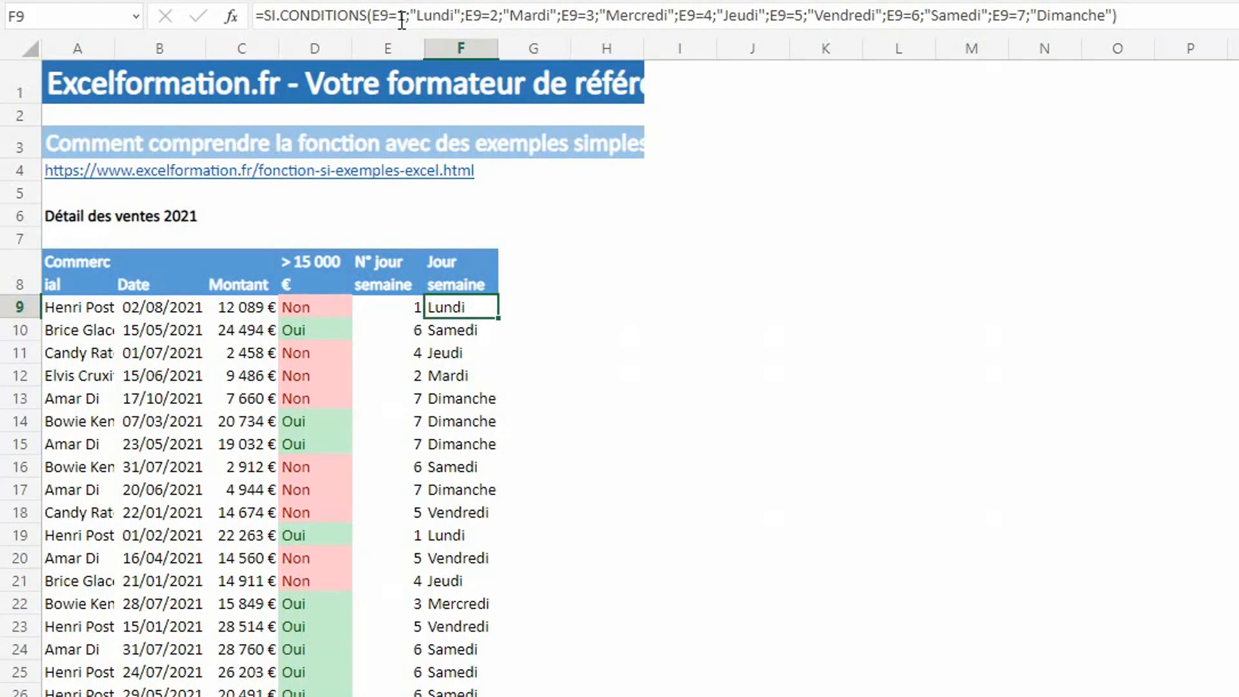
Change the first test in the F9 formula to E9;1 and remove E9= before the value 2
left_click(396, 16)
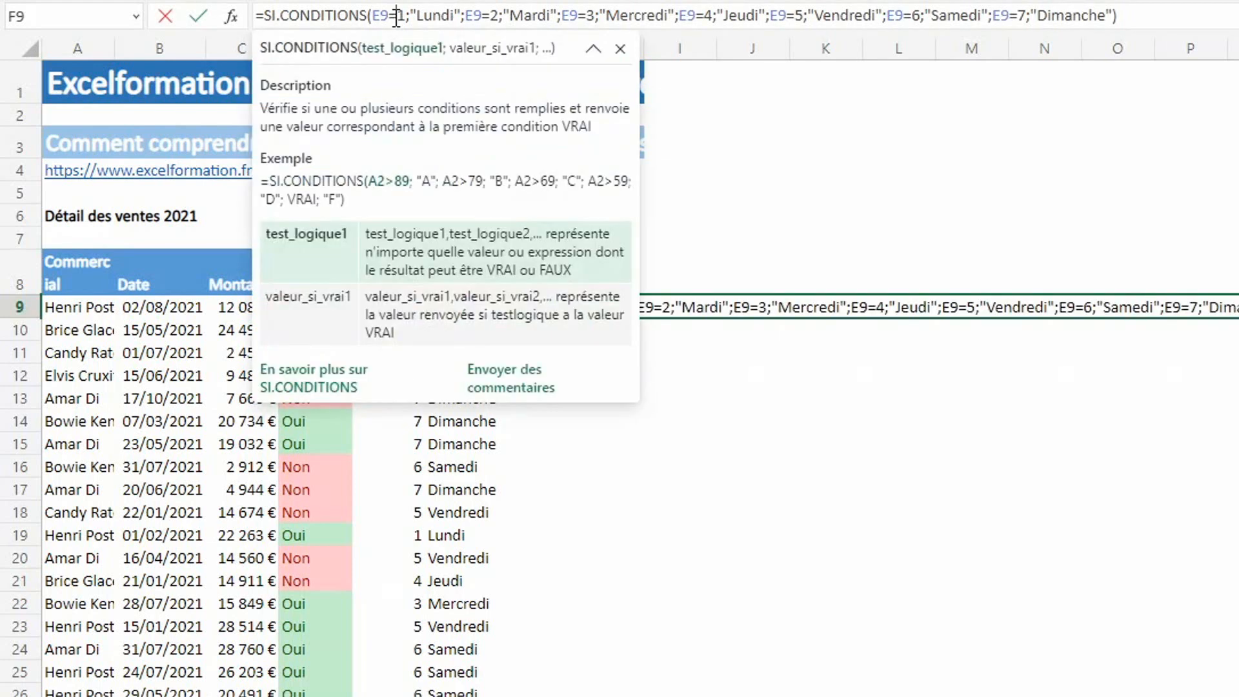
key("BackSpace")
type(";")
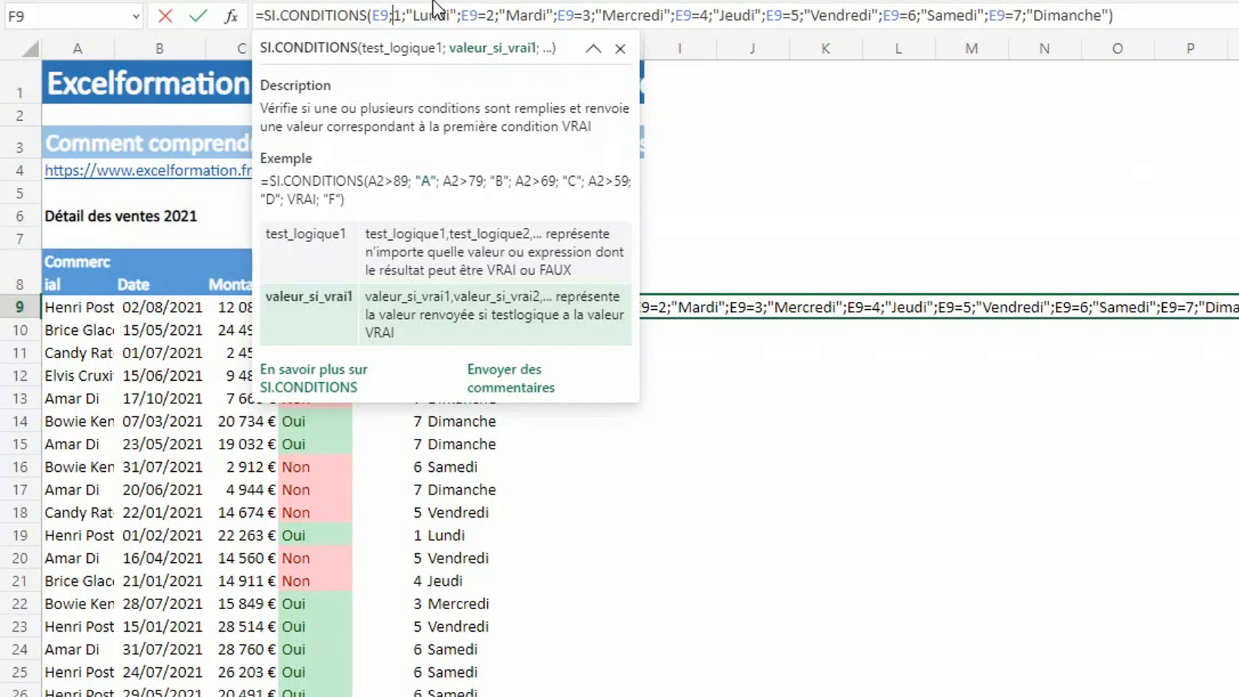
left_click(487, 16)
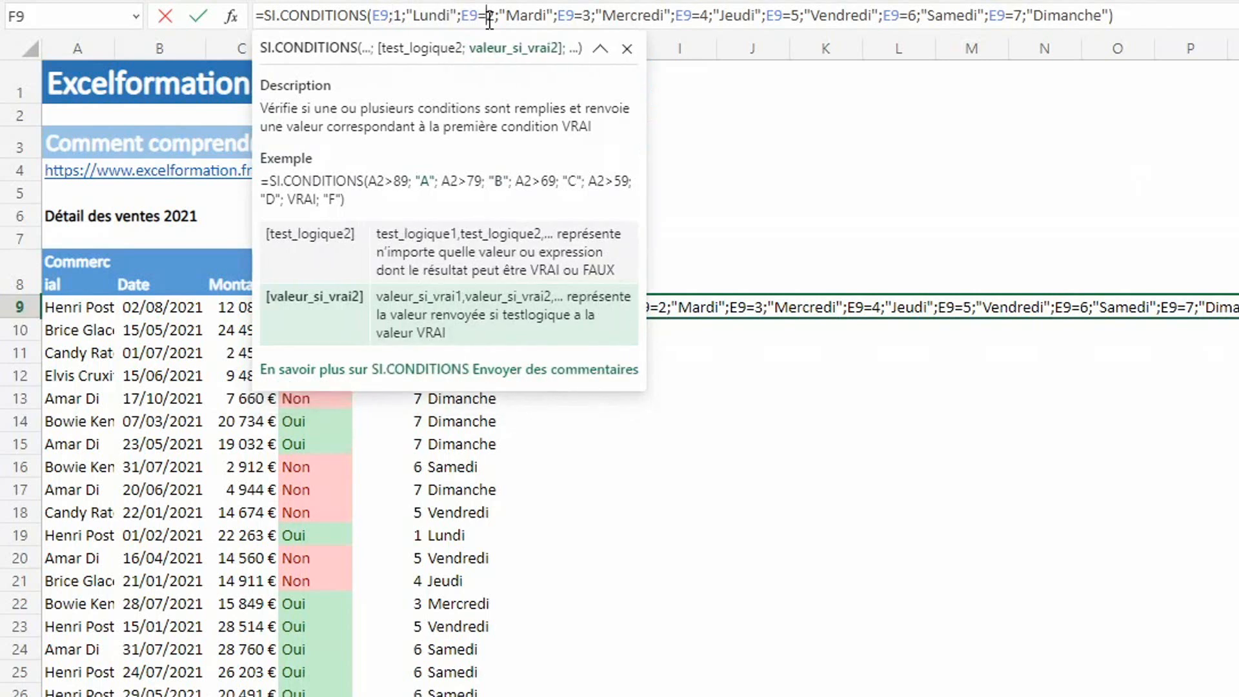
key("BackSpace")
key("BackSpace")
key("BackSpace")
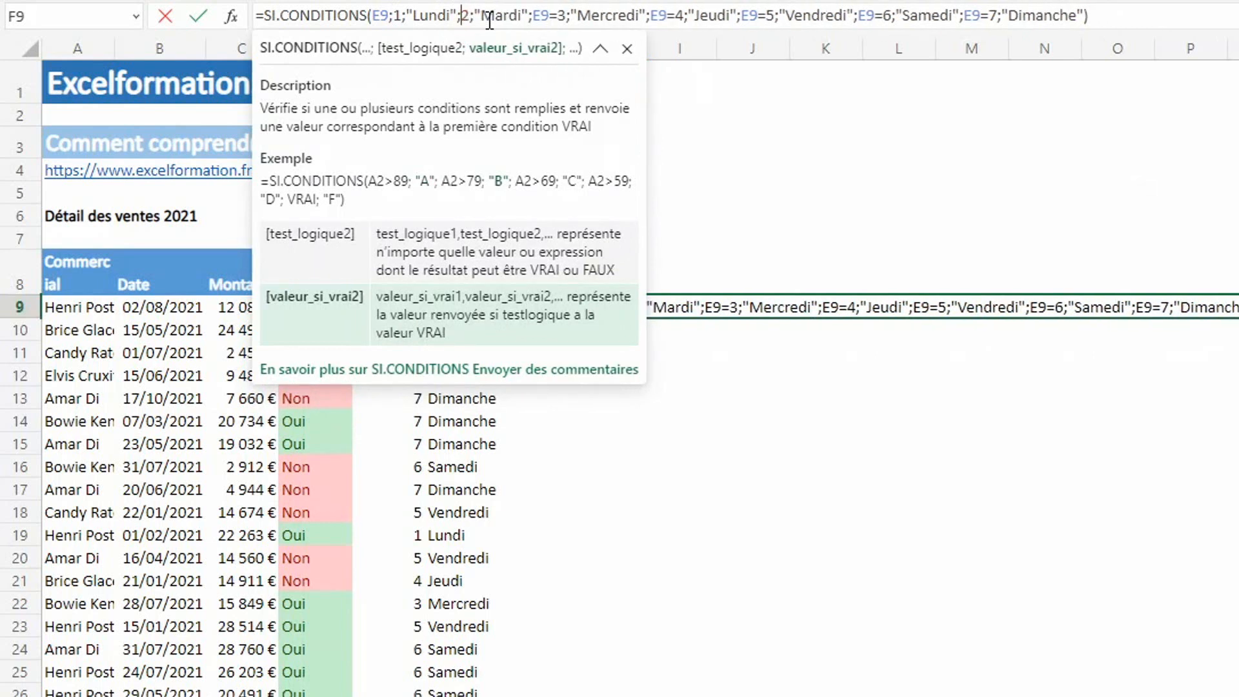
Remove E9= before the values 3 and 4 in the F9 formula
left_click(561, 16)
key("BackSpace")
key("BackSpace")
key("BackSpace")
left_click(652, 16)
key("BackSpace")
key("BackSpace")
key("BackSpace")
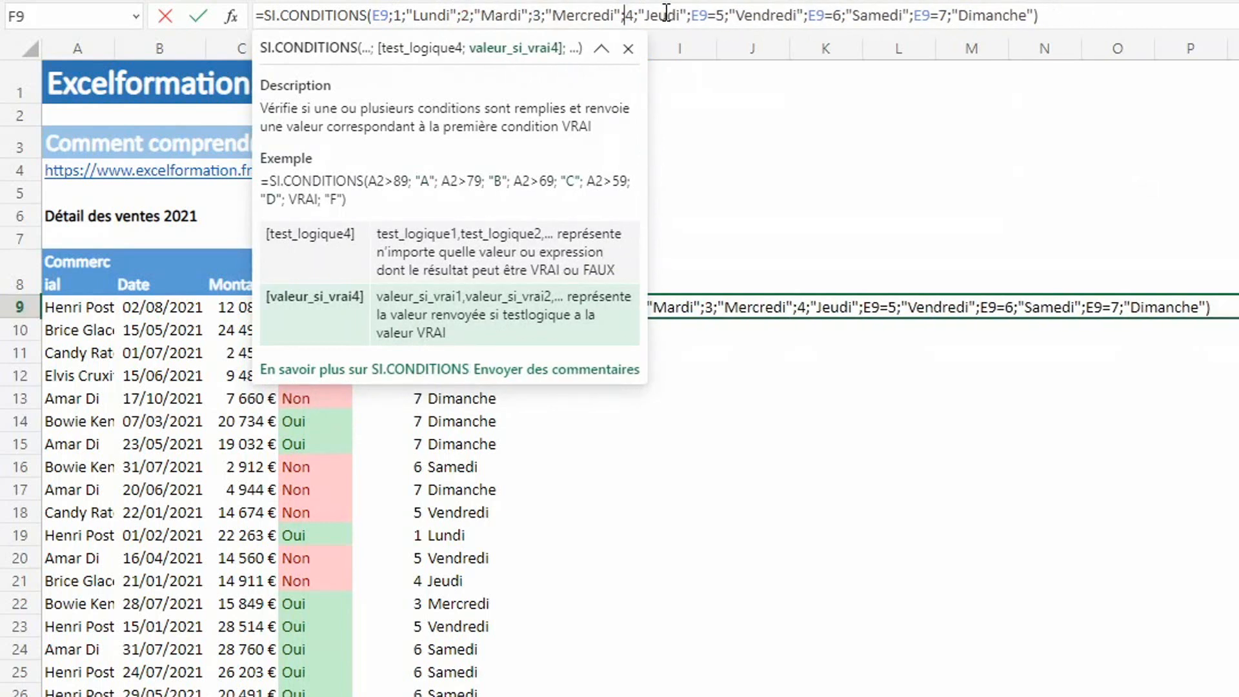
Remove E9= before the values 5, 6 and 7 in the F9 formula
left_click(725, 15)
key("BackSpace")
key("BackSpace")
key("BackSpace")
left_click(812, 16)
key("BackSpace")
key("BackSpace")
key("BackSpace")
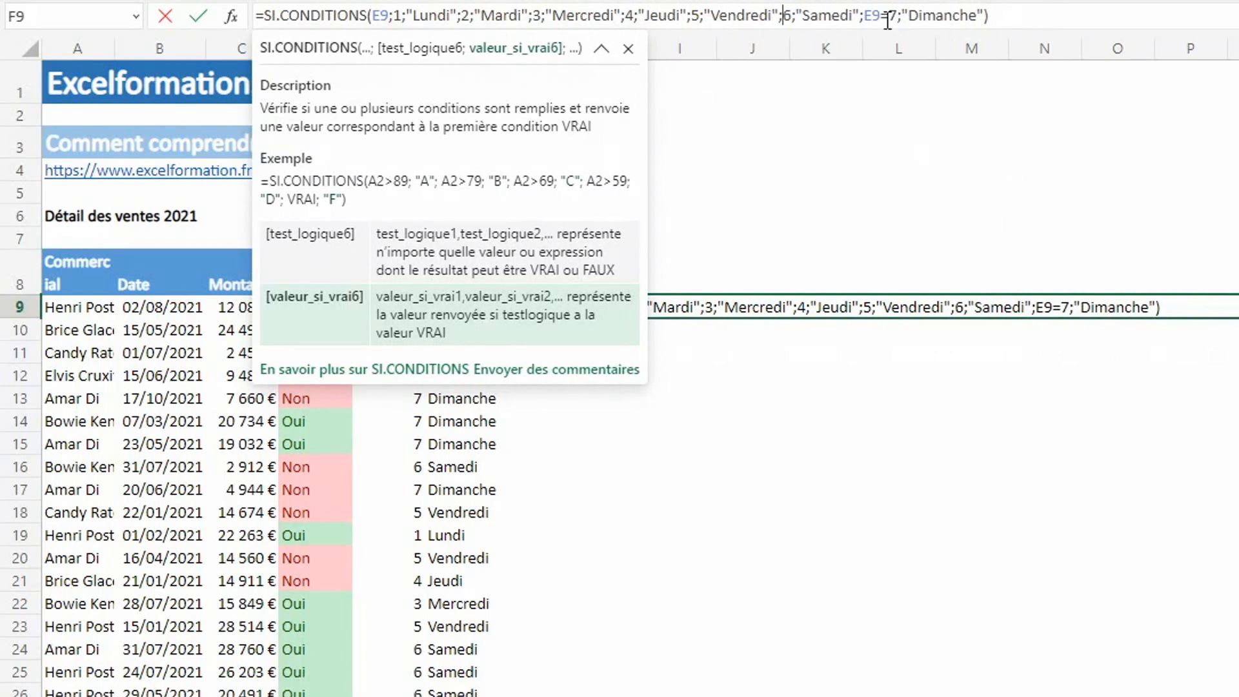
left_click(887, 15)
key("BackSpace")
key("BackSpace")
key("BackSpace")
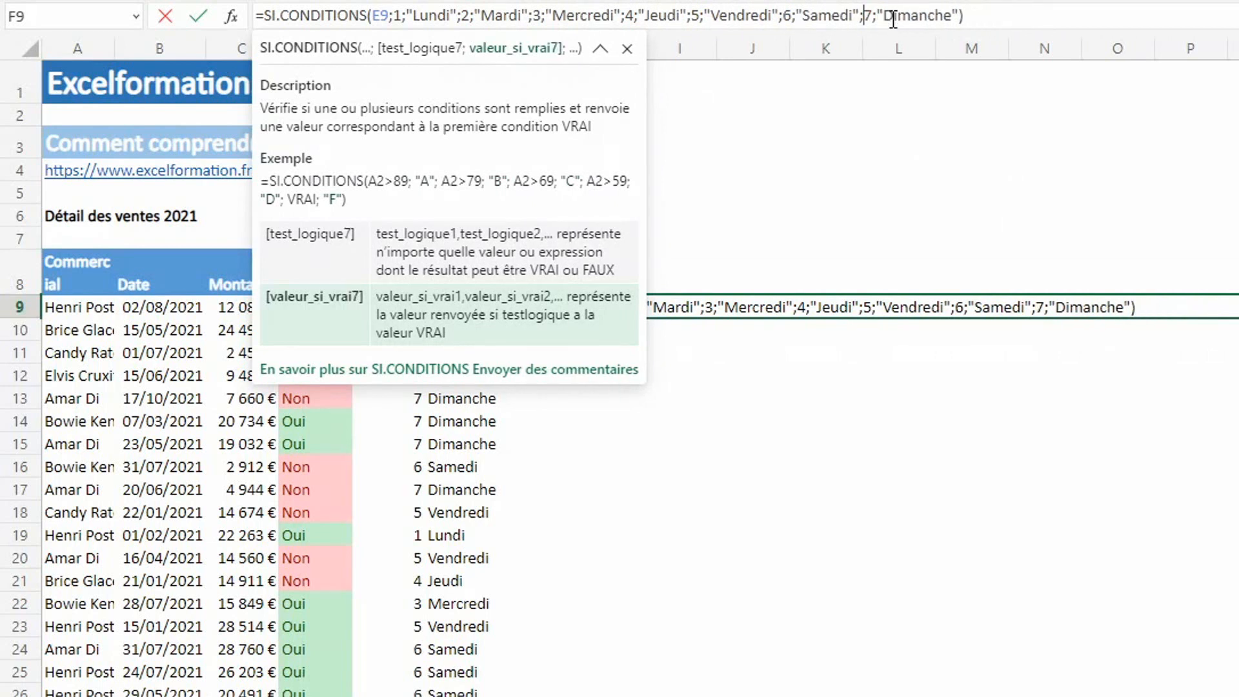
Replace the SI.CONDITIONS function with SI.MULTIPLE in the F9 formula and validate it
left_click(367, 17)
key("BackSpace")
key("BackSpace")
key("BackSpace")
key("BackSpace")
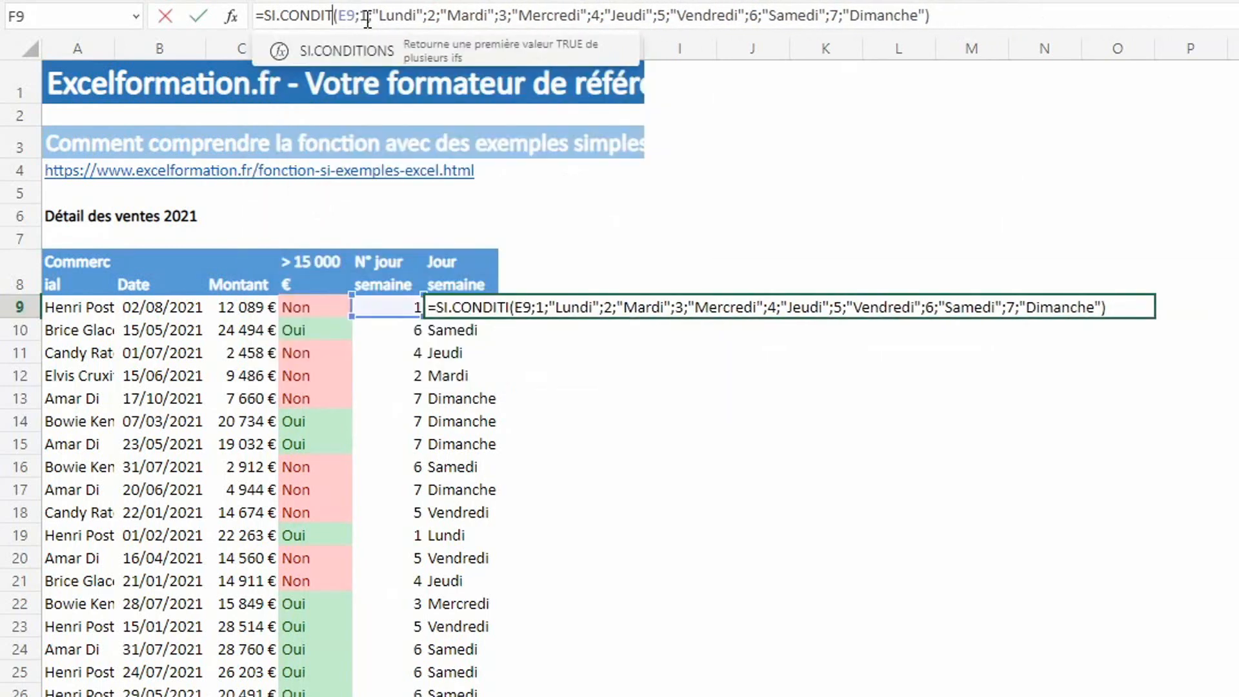
key("BackSpace")
key("BackSpace")
key("BackSpace")
key("BackSpace")
key("BackSpace")
key("BackSpace")
type("m")
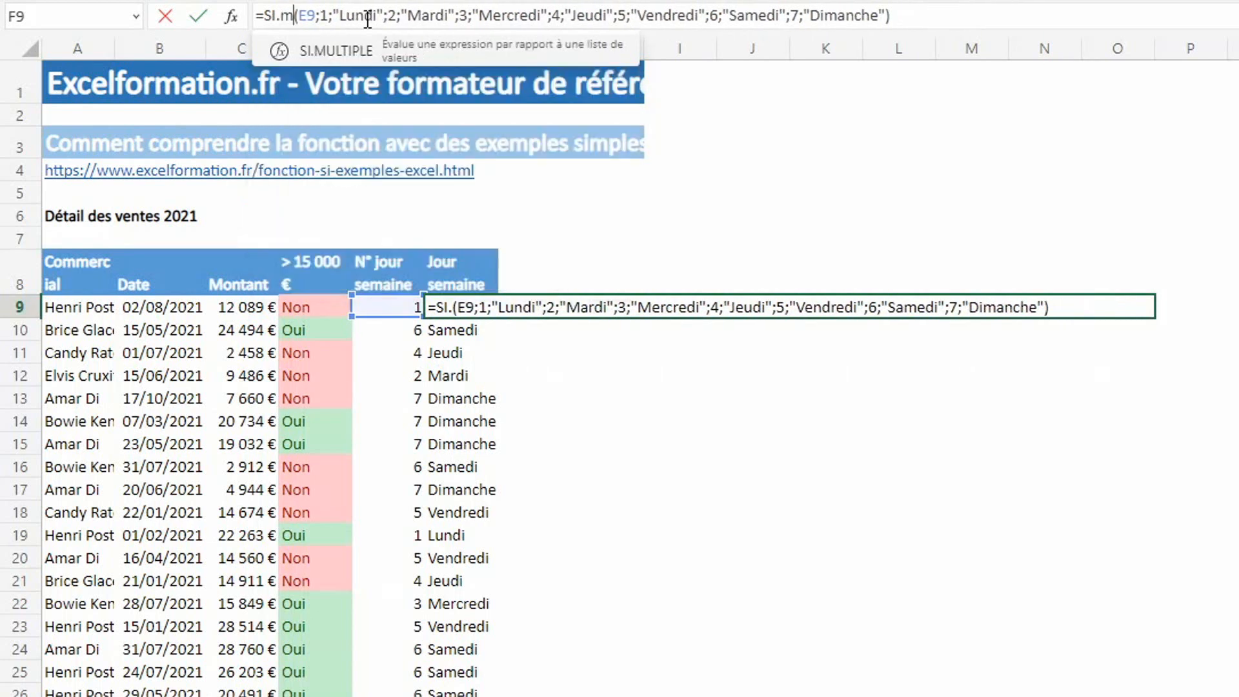
type("ultiple")
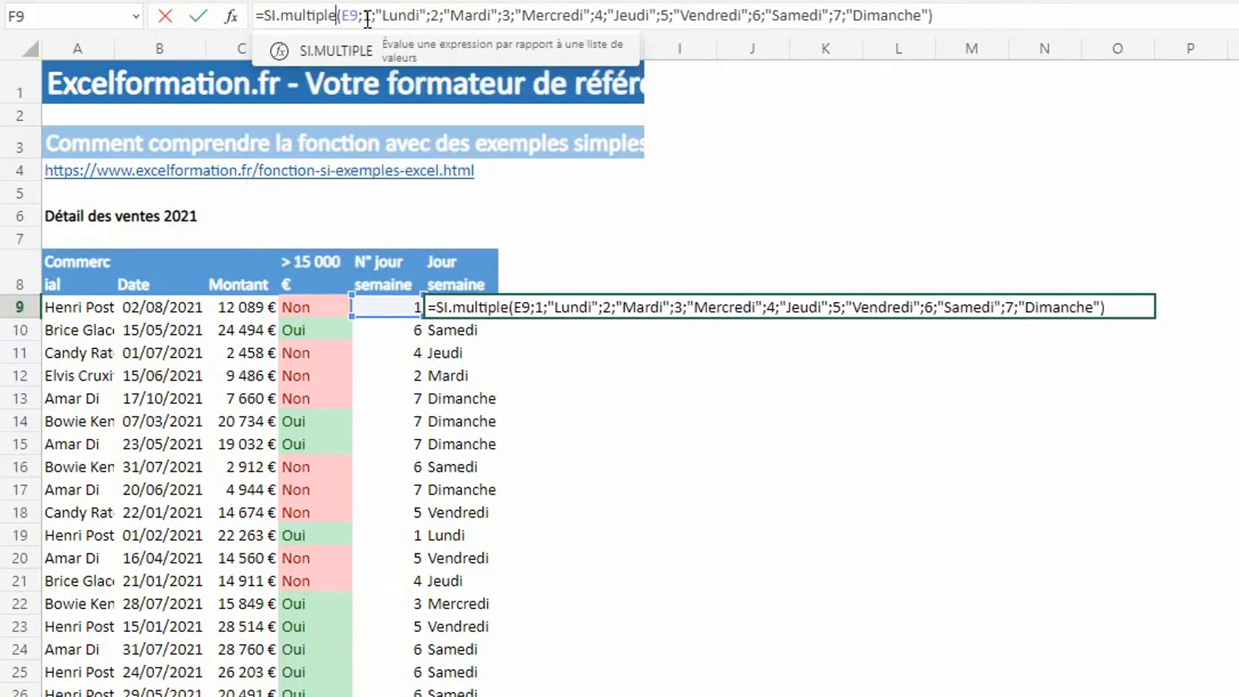
key("ctrl+Return")
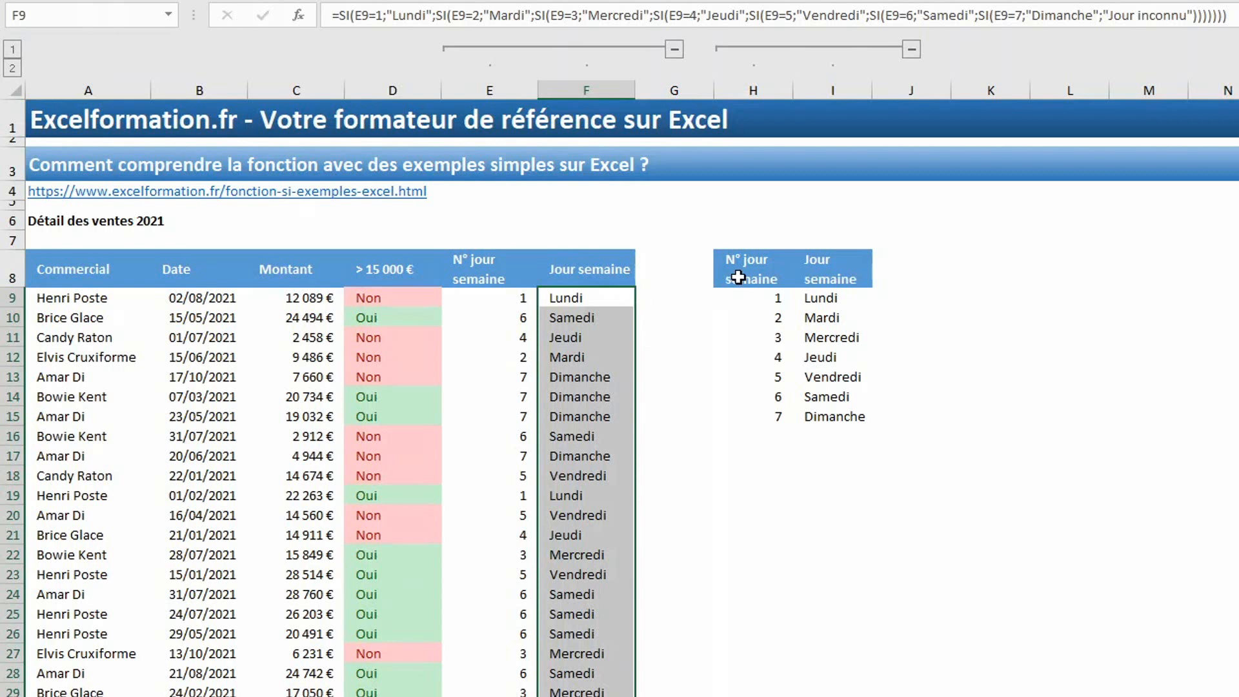
Start an INDEX formula in F9 that uses the weekday names in $I$9:$I$15 as its absolute array
left_click_drag(739, 274, 829, 411)
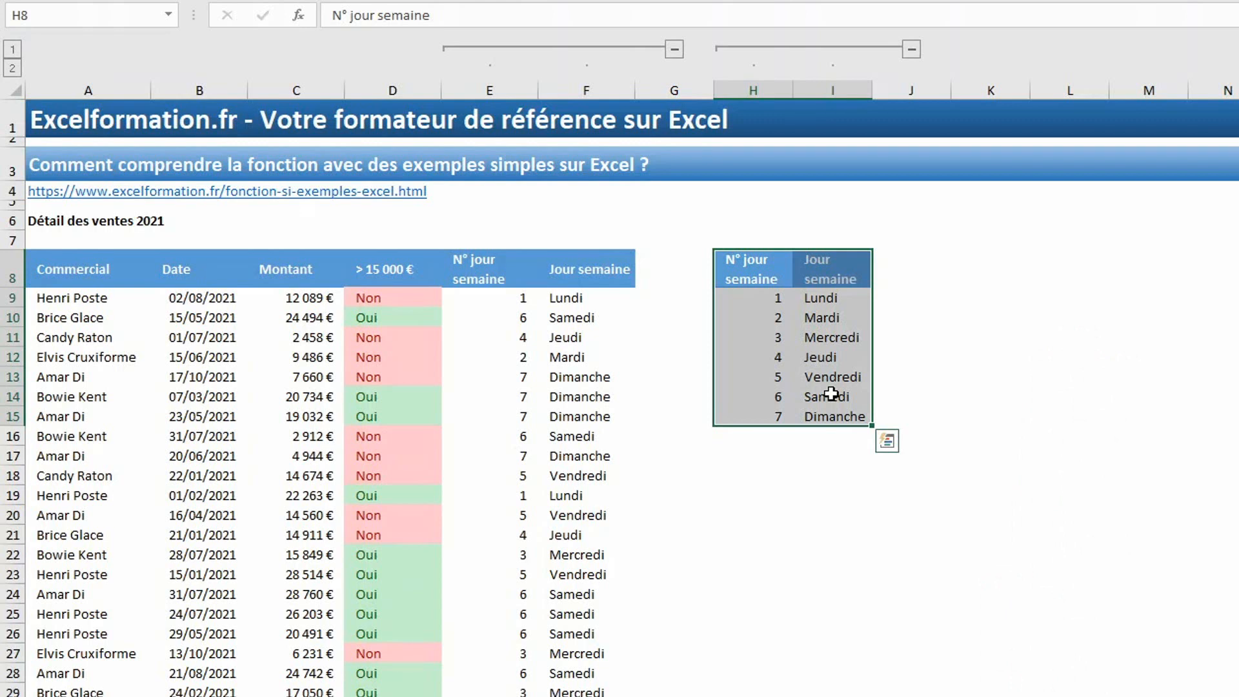
left_click(568, 315)
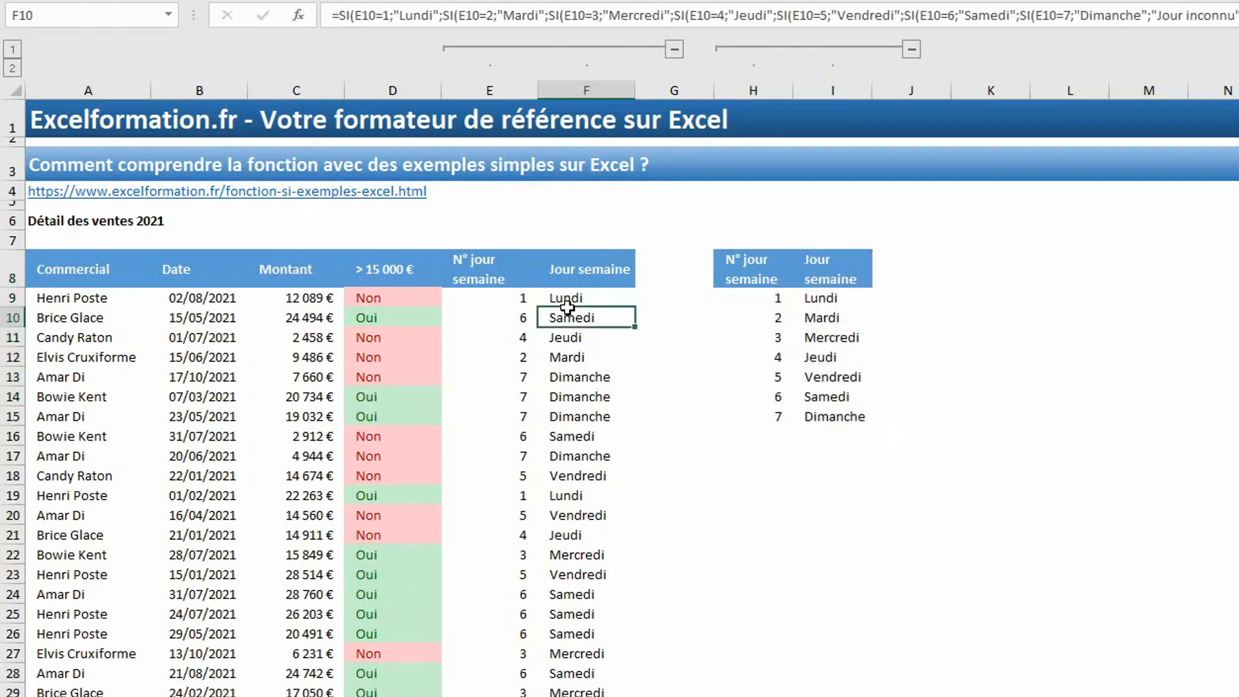
key("Up")
type("=")
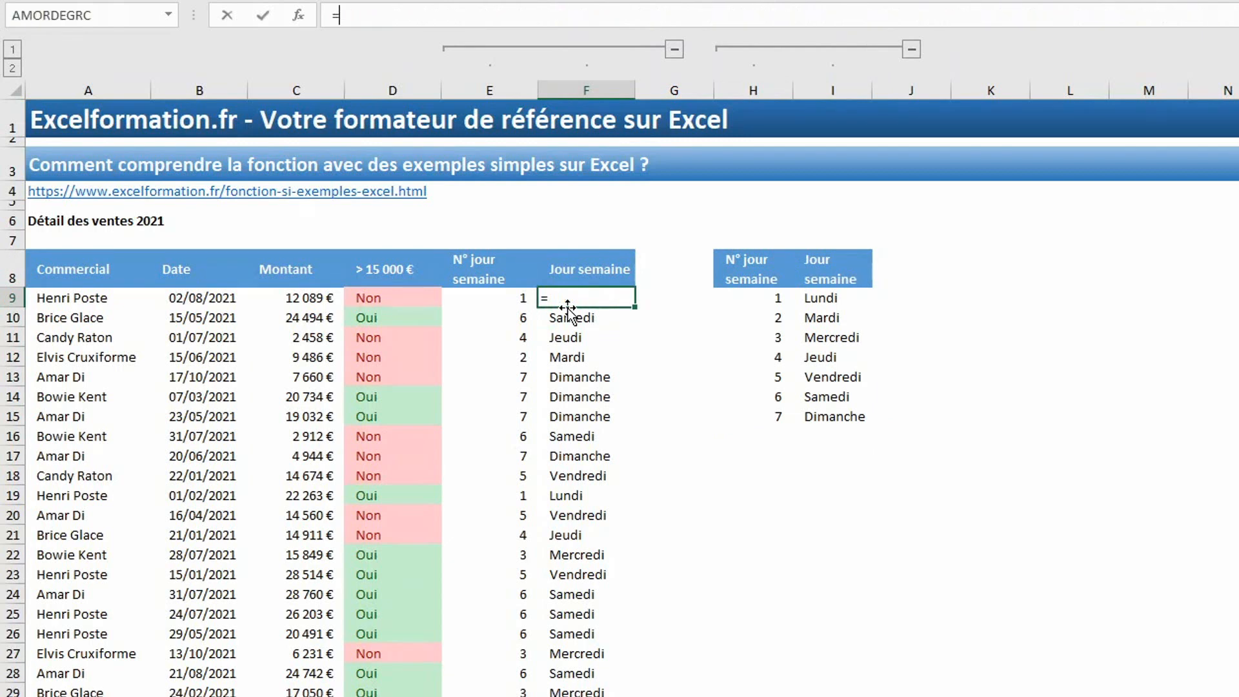
type("index(")
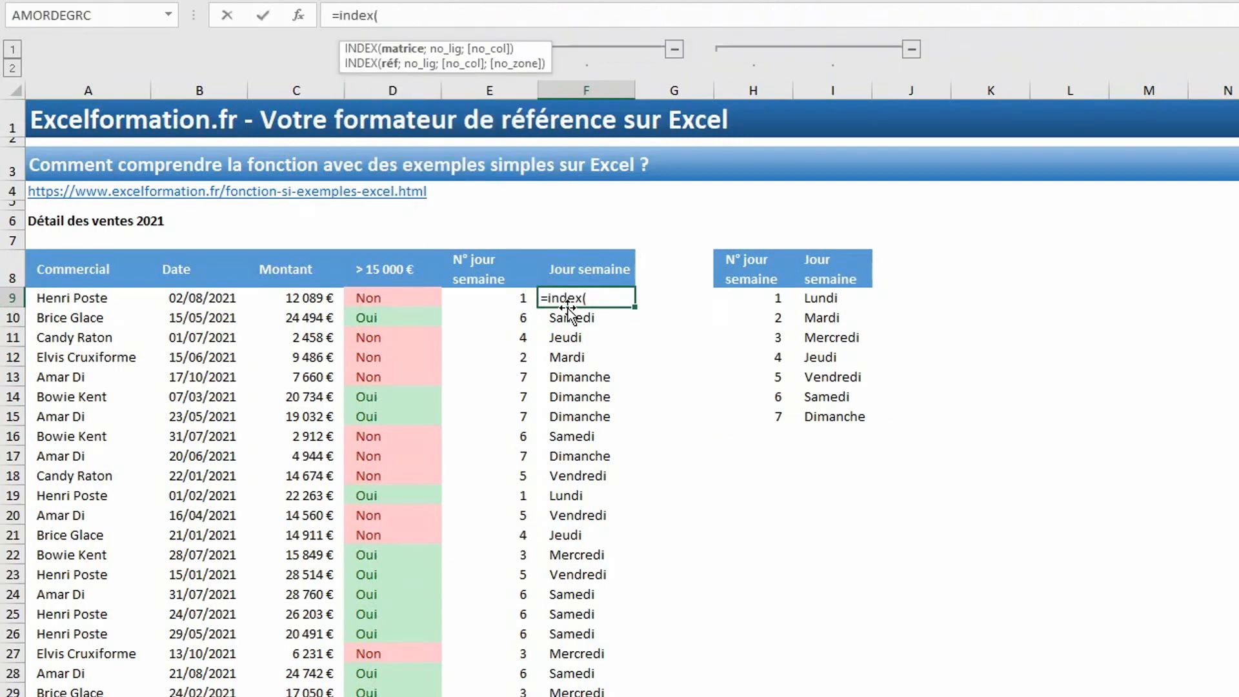
left_click_drag(837, 299, 843, 413)
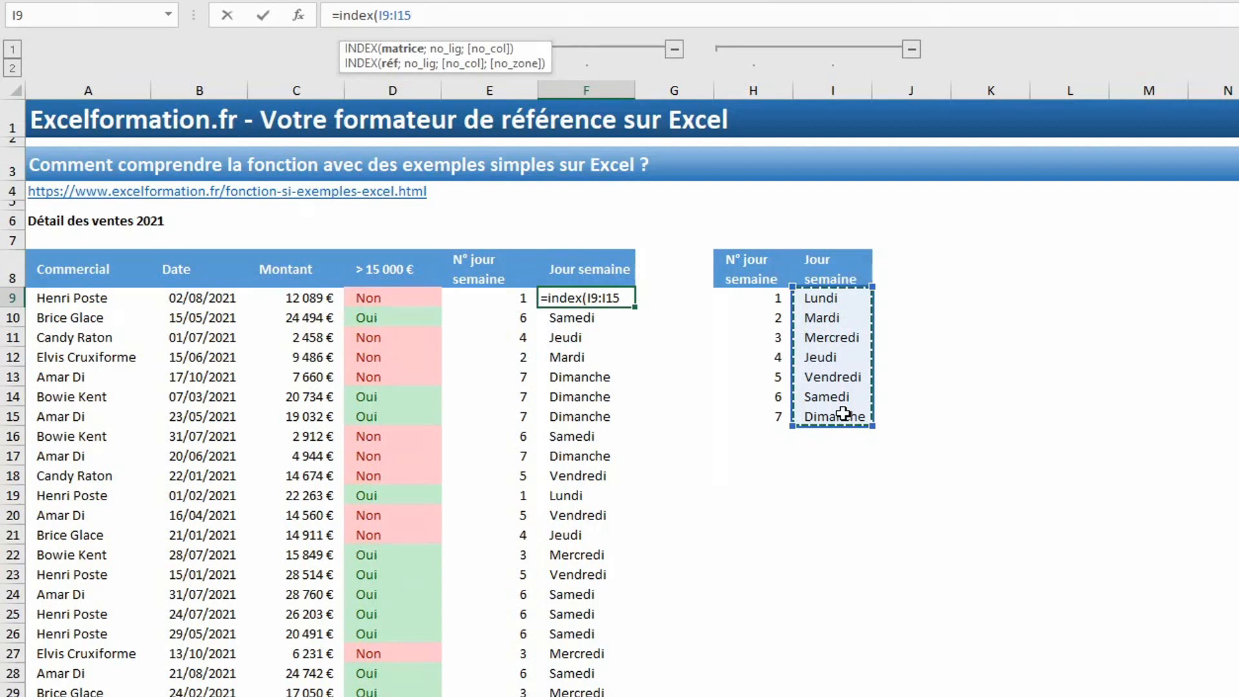
key("F4")
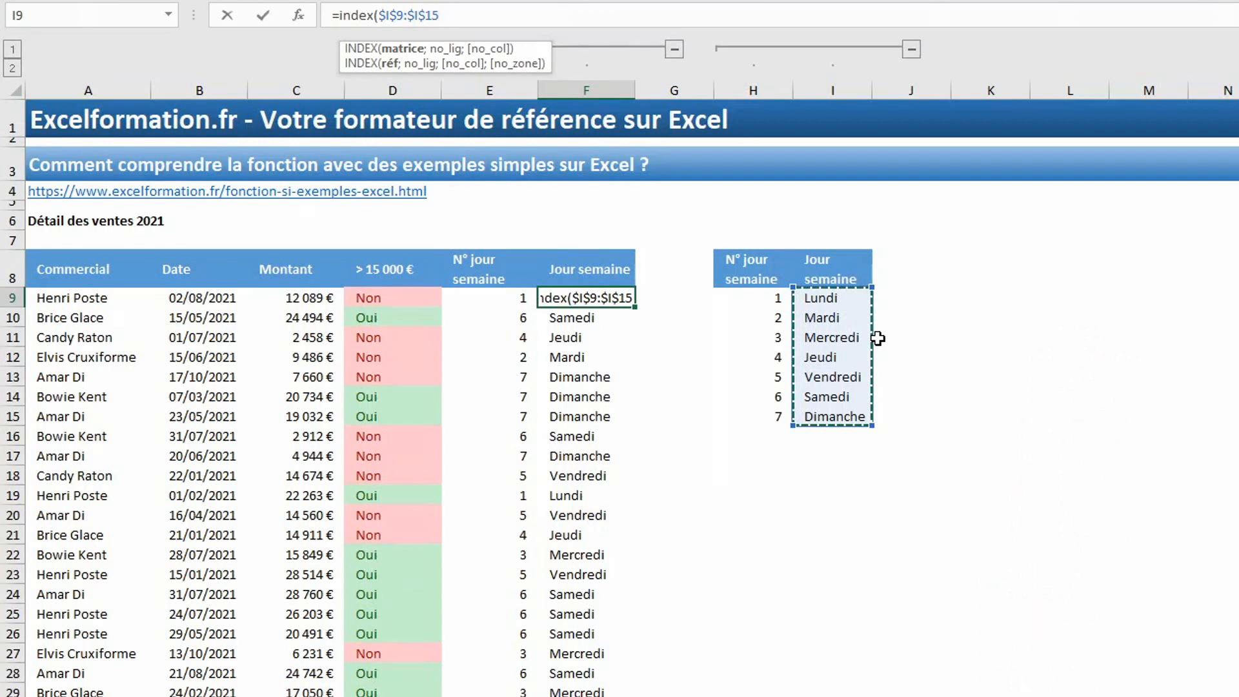
Add EQUIV as the INDEX row argument, looking up E9 in the absolute range $H$9:$H$15
type(";equiv")
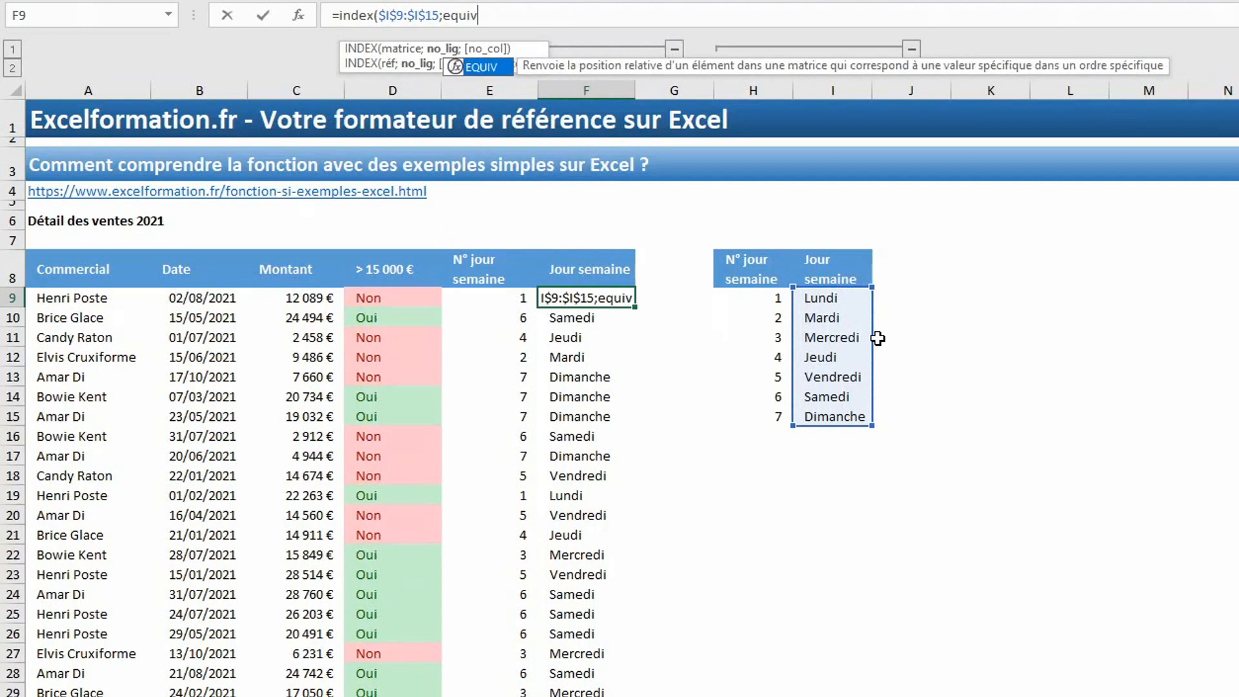
type("(")
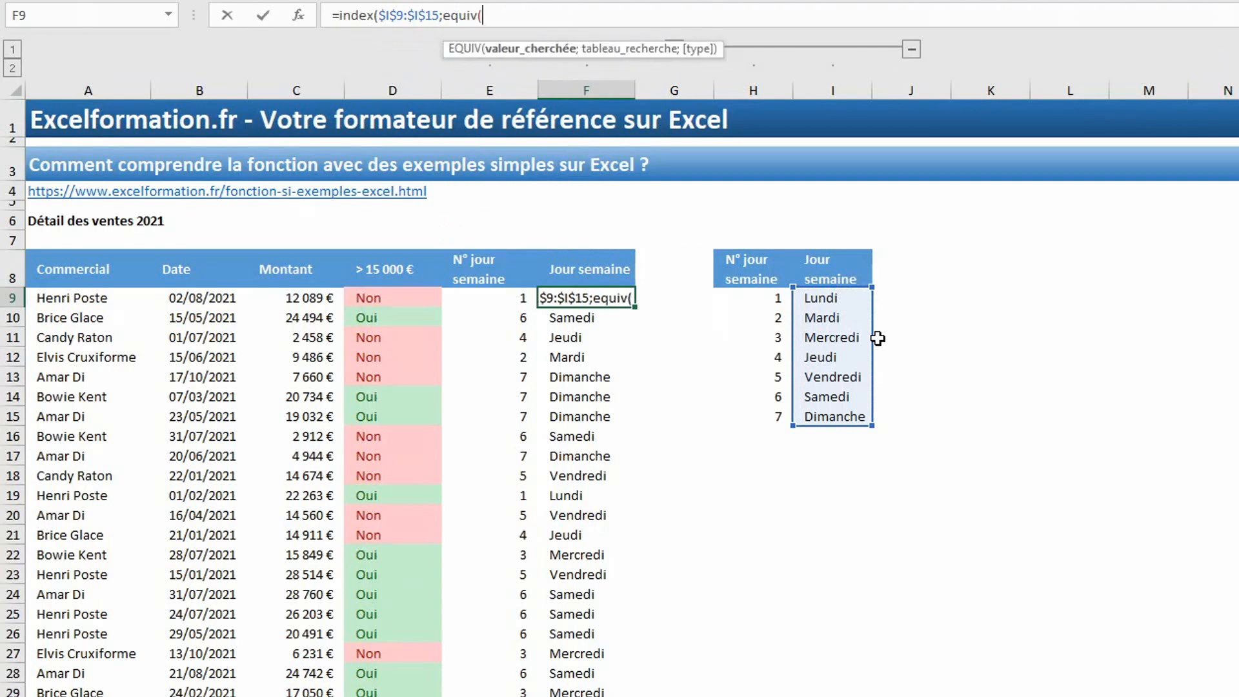
left_click(507, 298)
type(";")
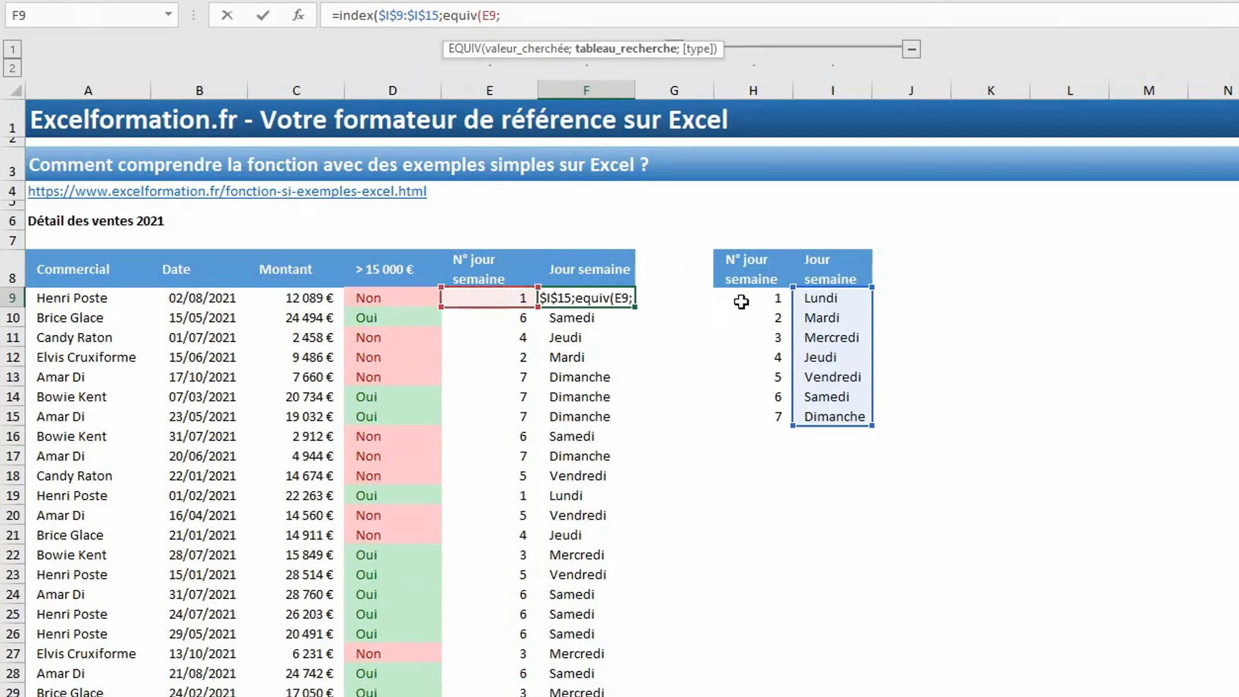
left_click_drag(742, 300, 766, 415)
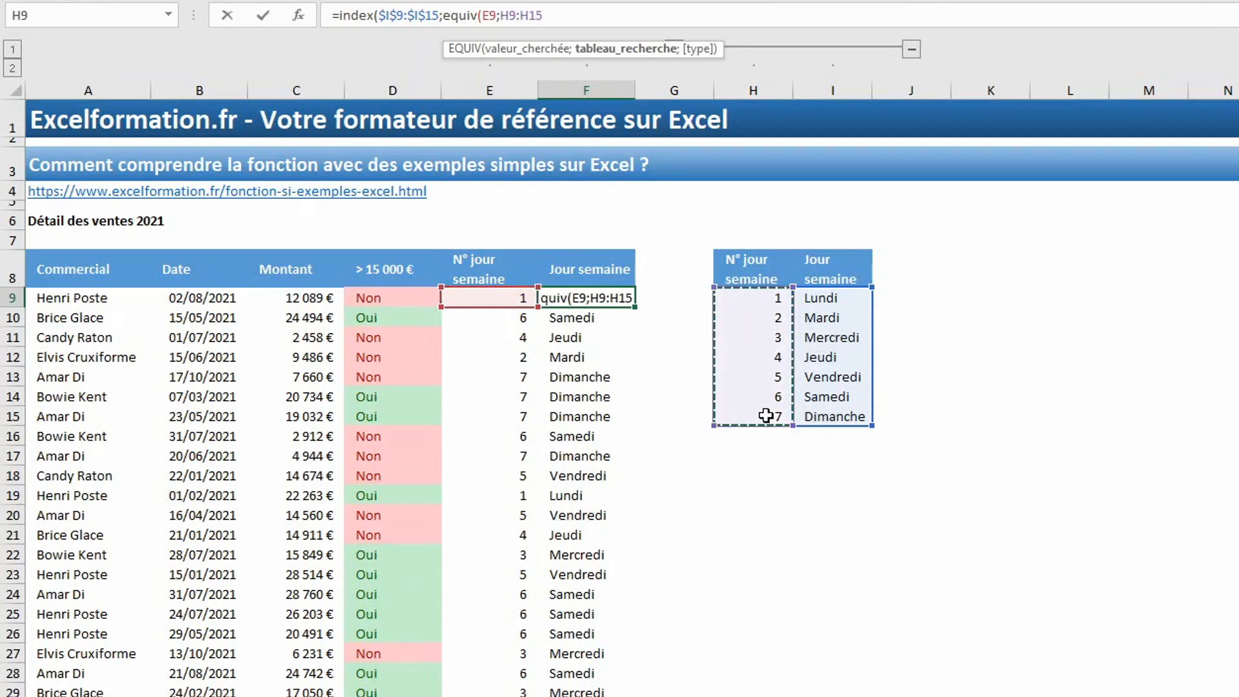
key("F4")
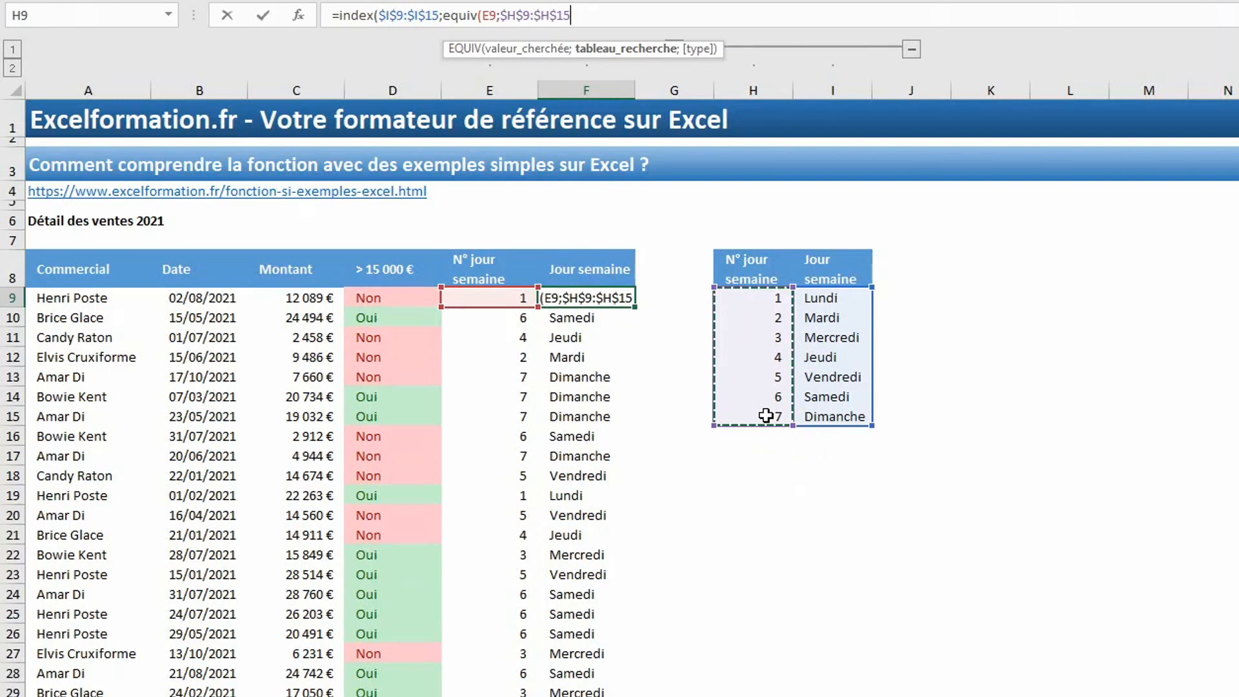
Complete the EQUIV with exact match type 0, close both functions and copy F9 down the Jour semaine column
type(";")
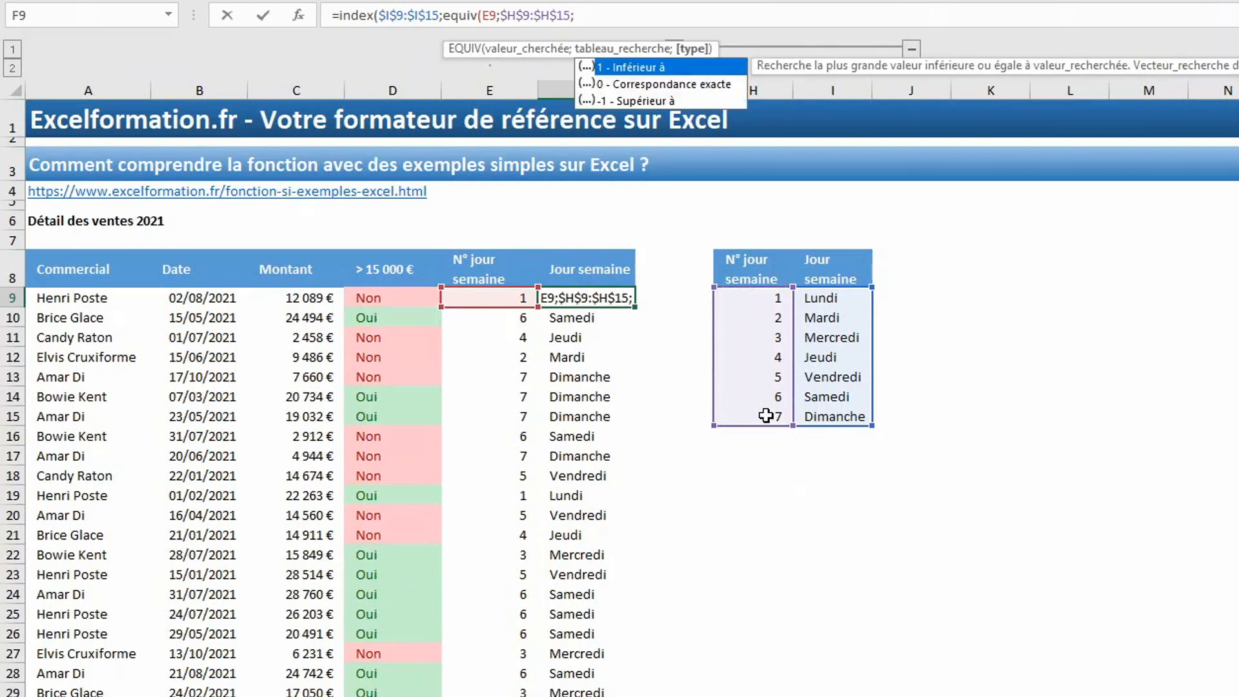
double_click(647, 84)
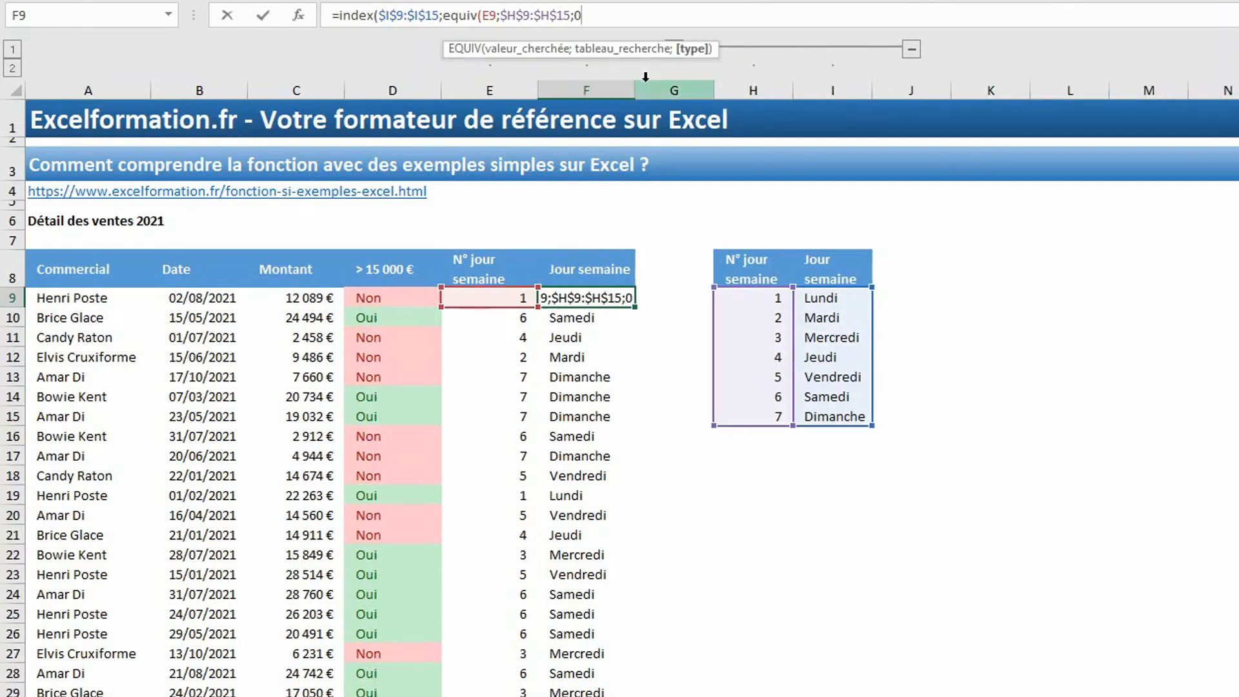
type("))")
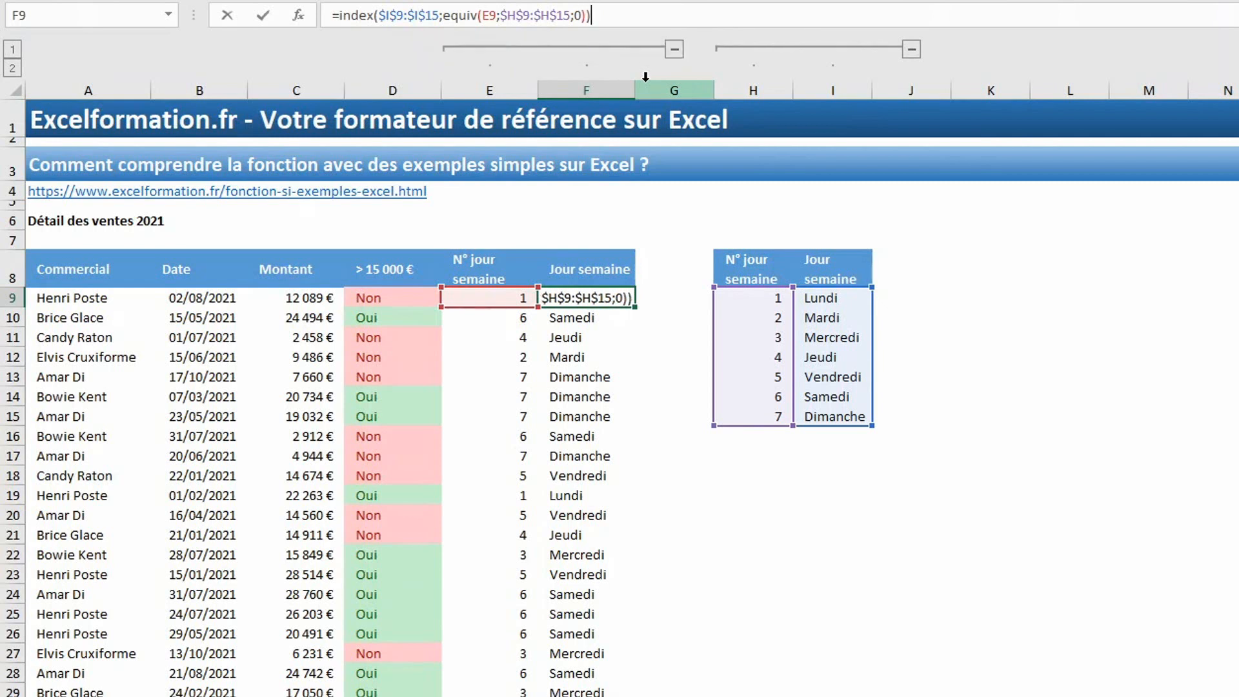
key("Return")
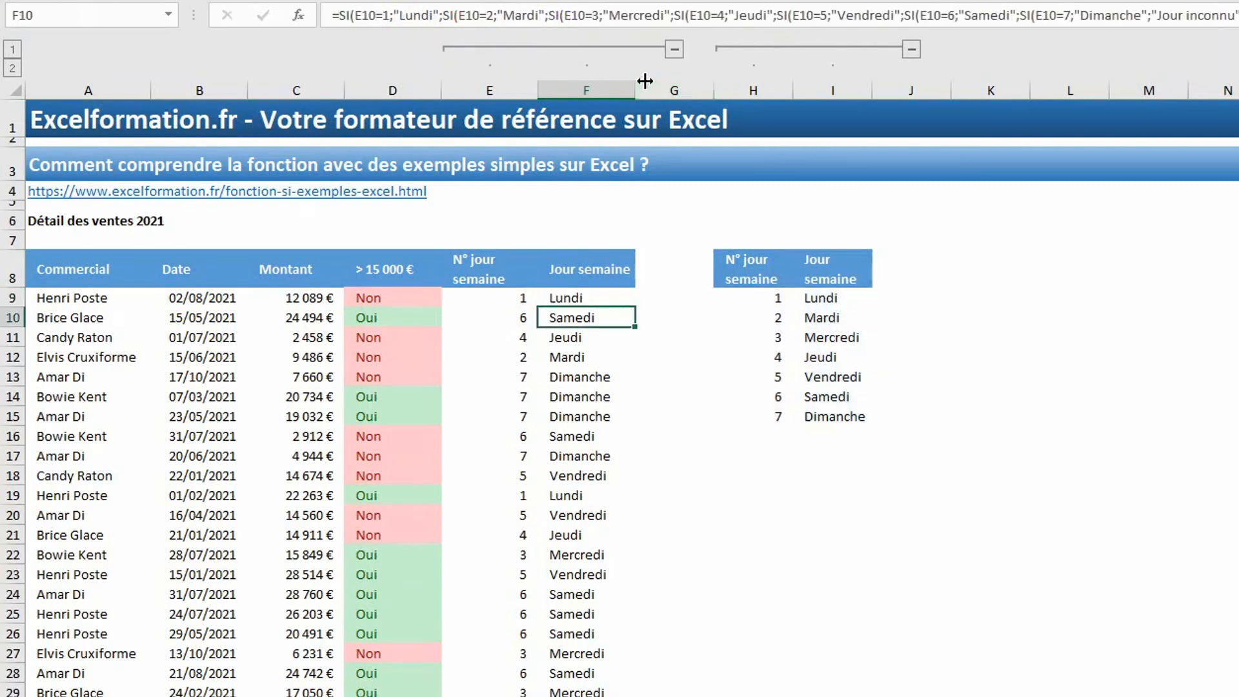
left_click(589, 300)
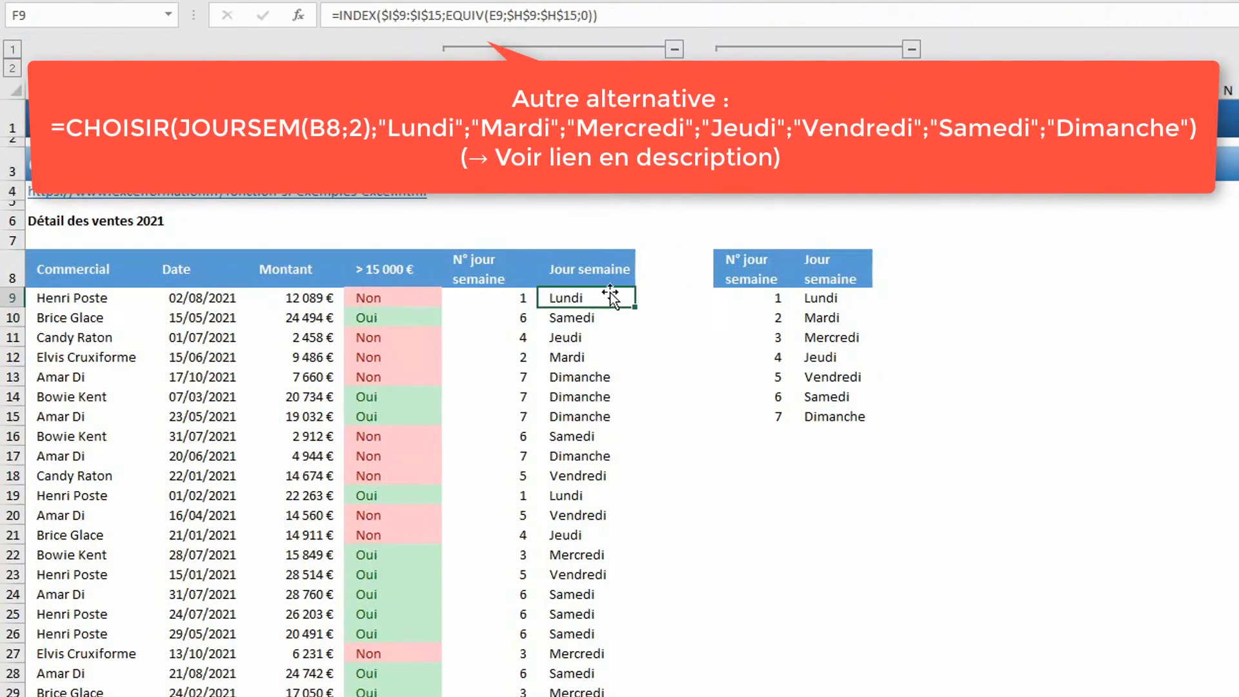
double_click(636, 307)
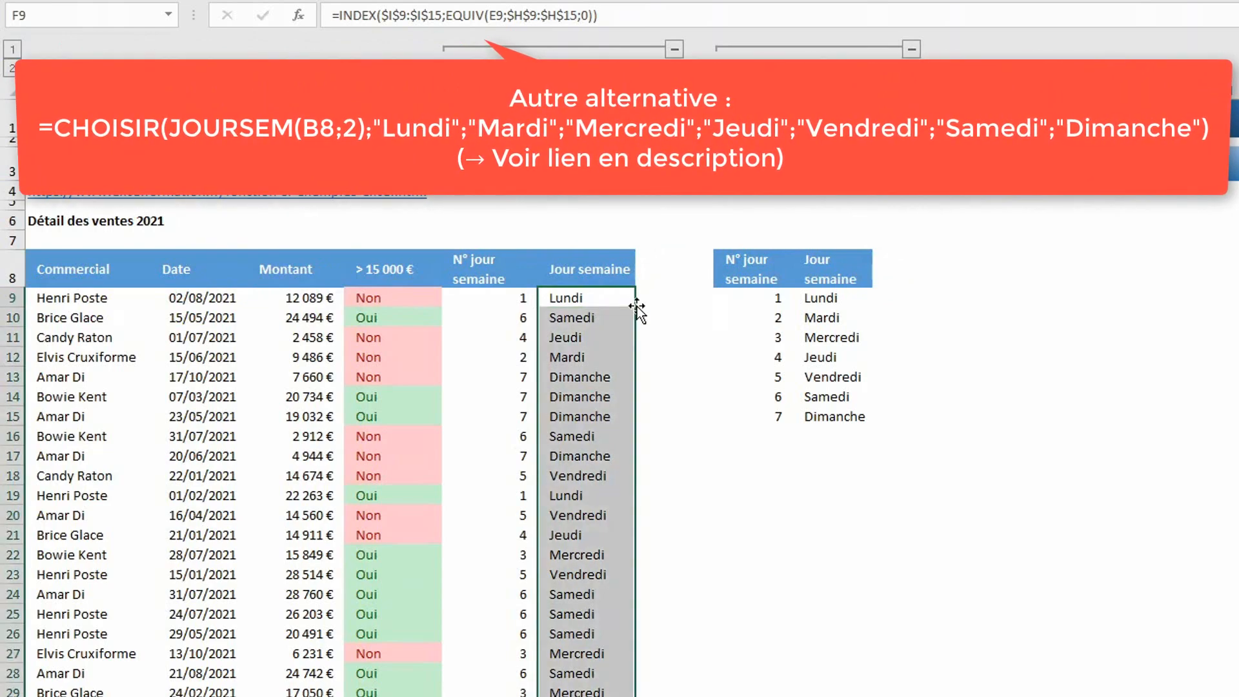